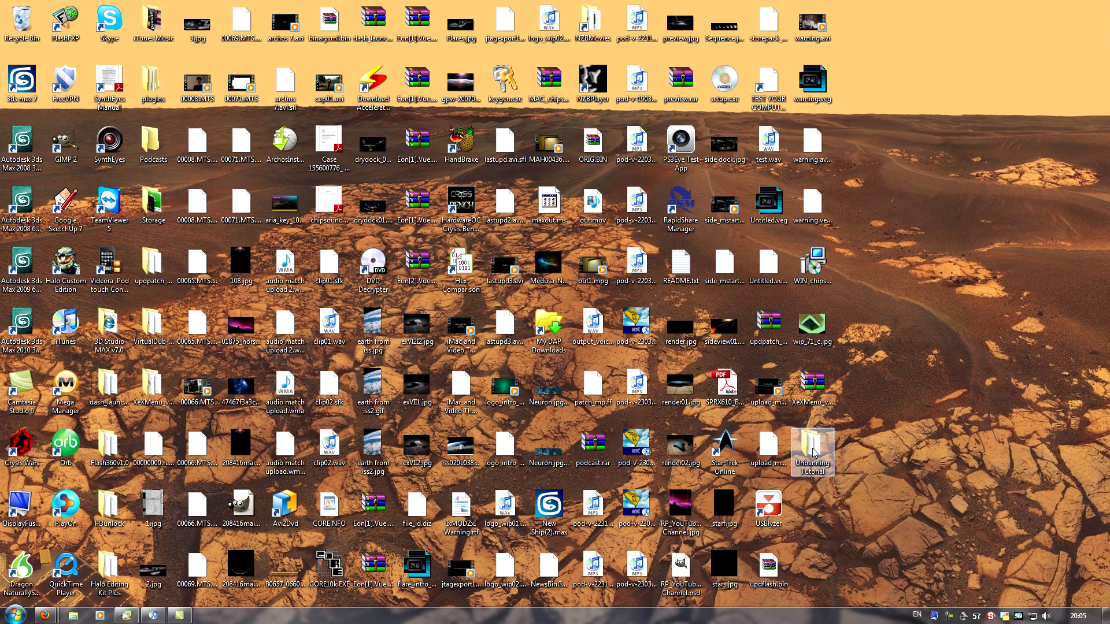
Open the Unbanning Tutorial desktop folder to list its eight files, including Flash360v1.0.zip.
double_click(813, 452)
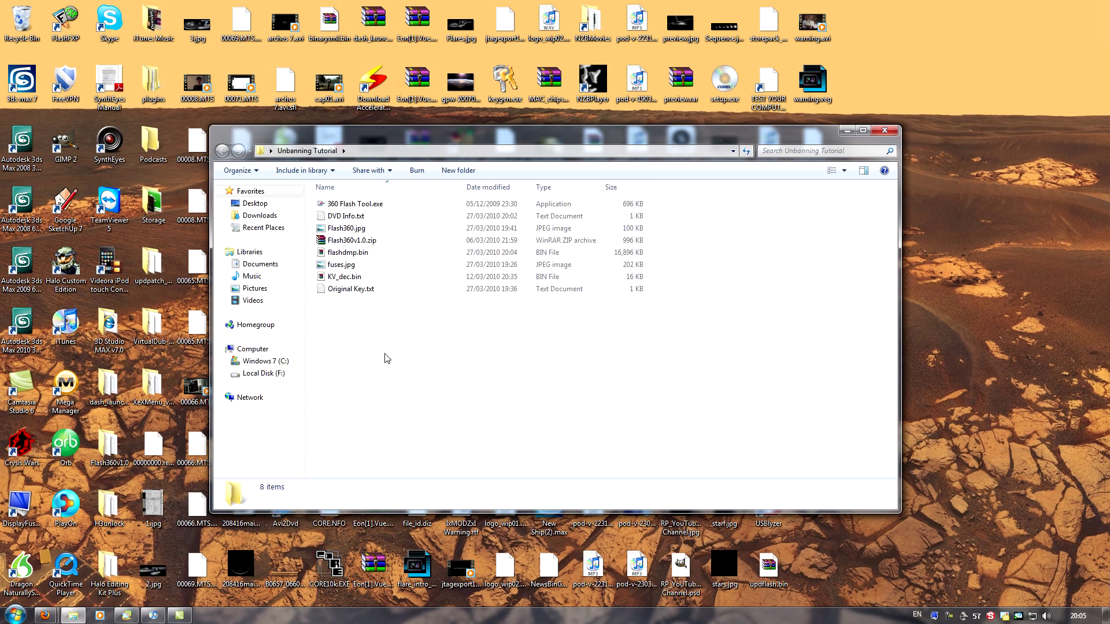
Open fuses.jpg to view the fuseset 00–11 values with fusesets 04 and 05 bracketed.
double_click(341, 265)
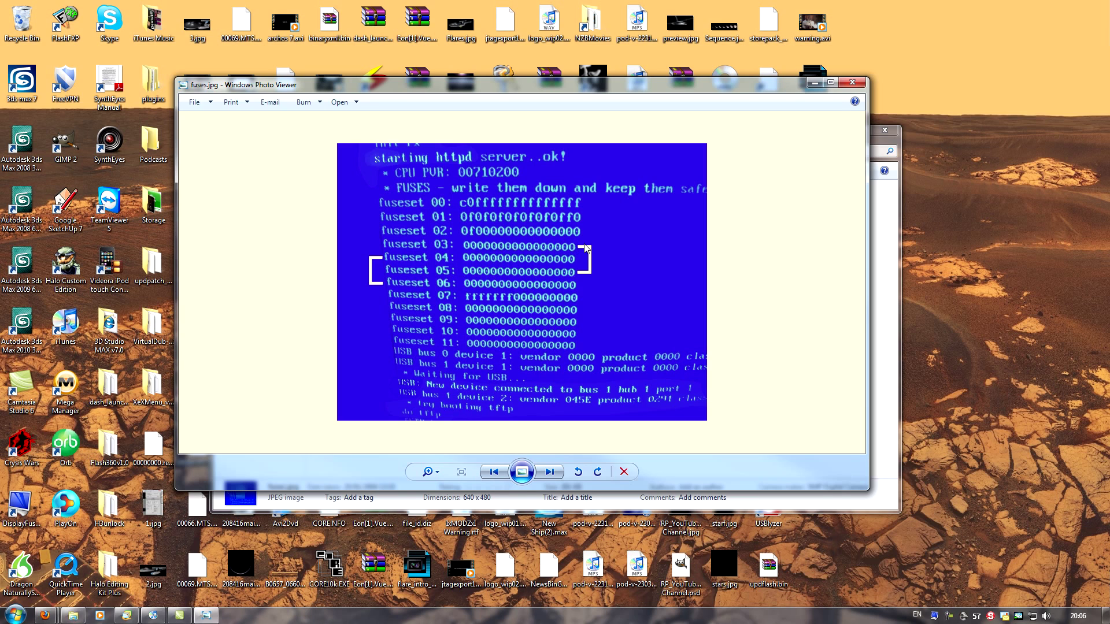
Close the fuses picture, select the key in Original Key.txt, then close Notepad.
click(852, 82)
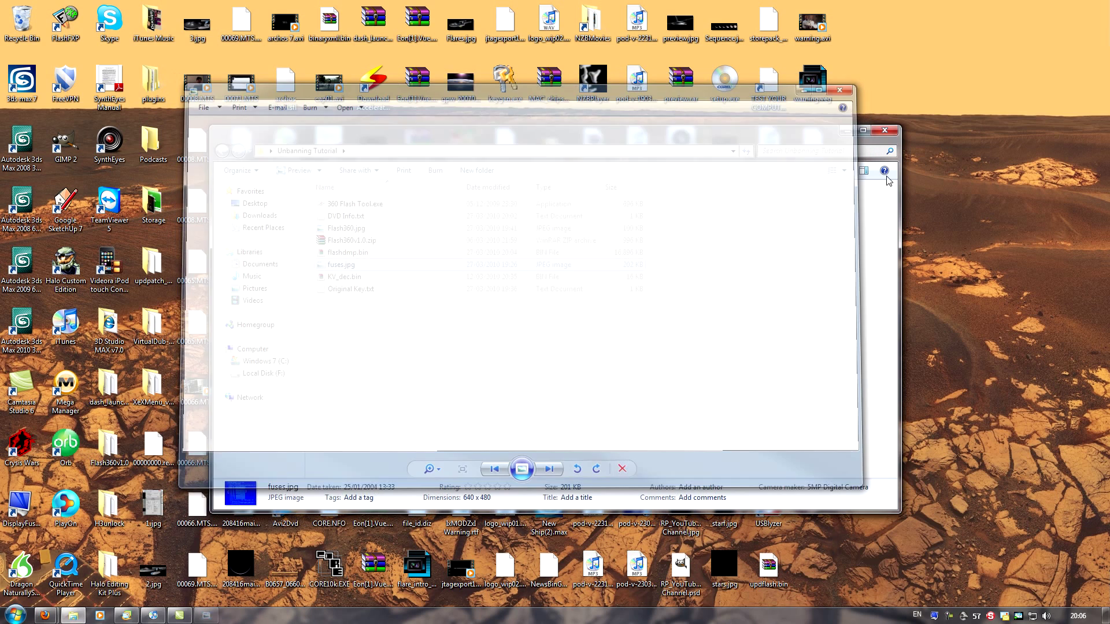
double_click(364, 289)
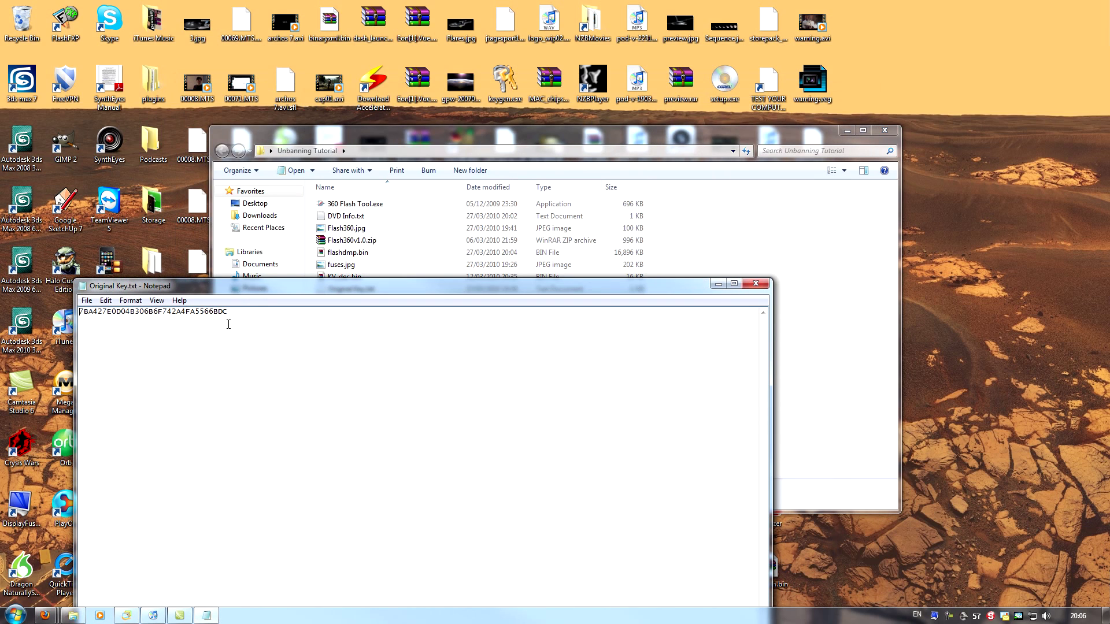
drag(254, 314, 86, 311)
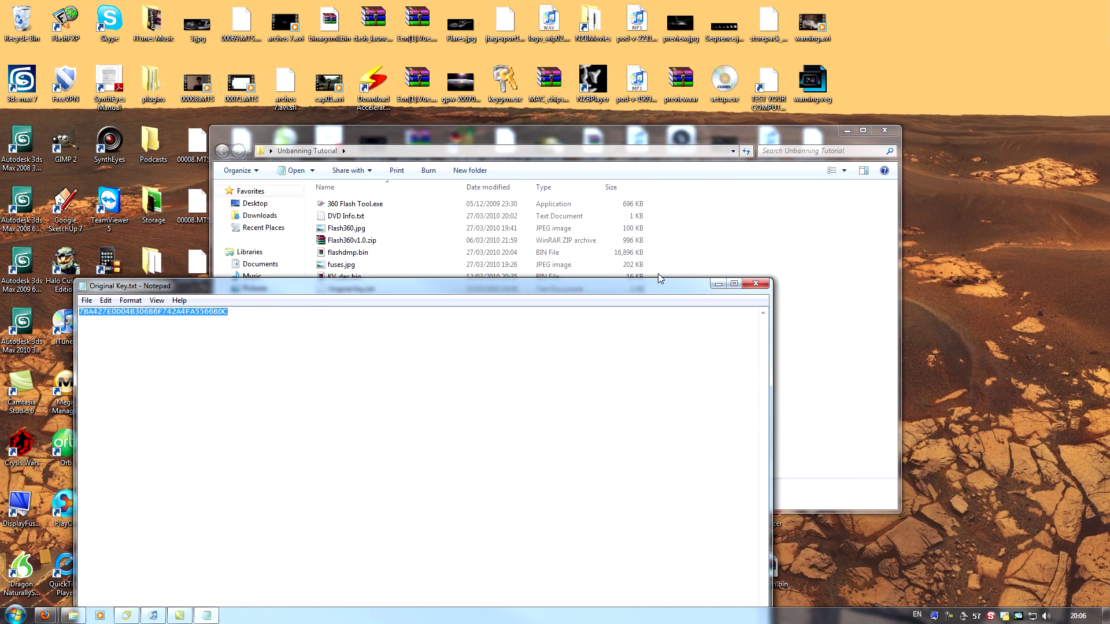
click(757, 285)
click(746, 367)
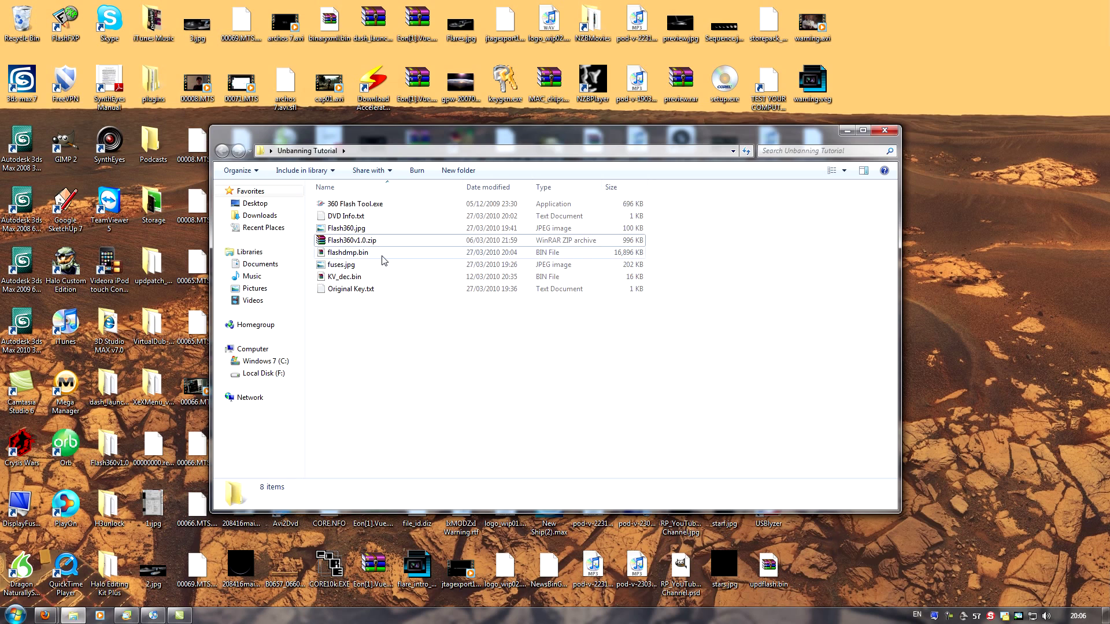
Extract Flash360v1.0.zip to Flash360v1.0\, check its Media, Flash360.xex and readme.txt, and return.
right_click(357, 244)
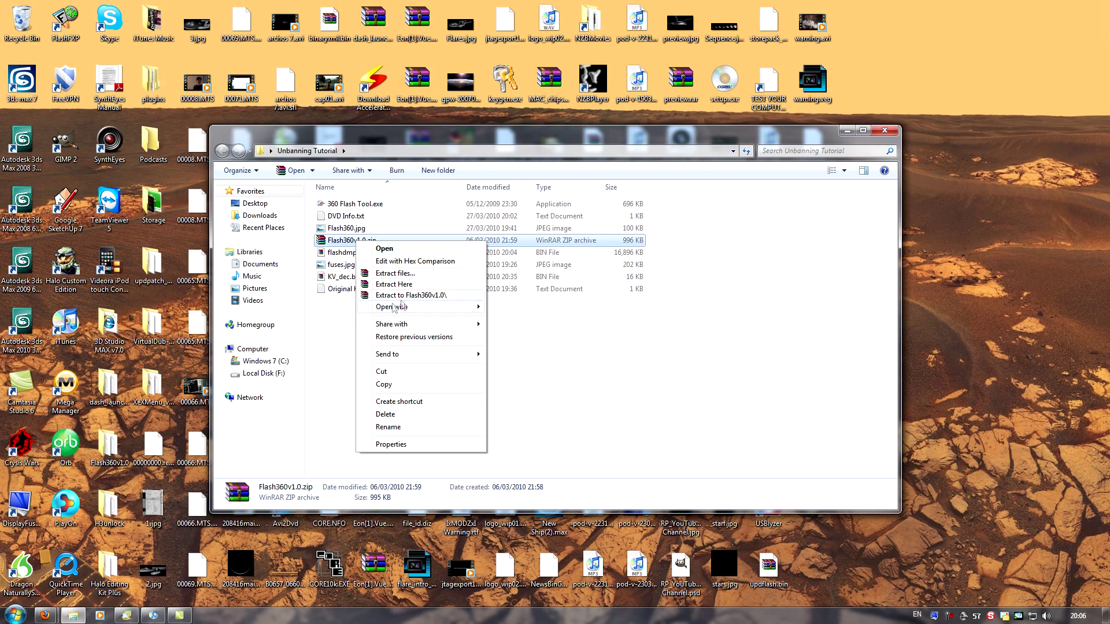
click(403, 296)
double_click(352, 205)
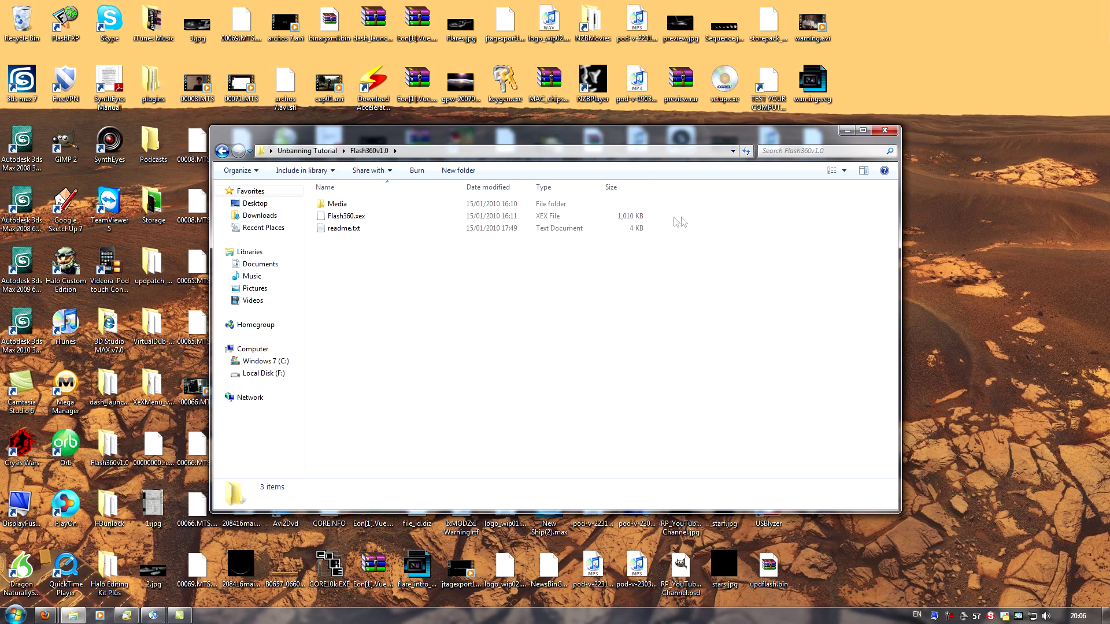
drag(683, 217, 333, 209)
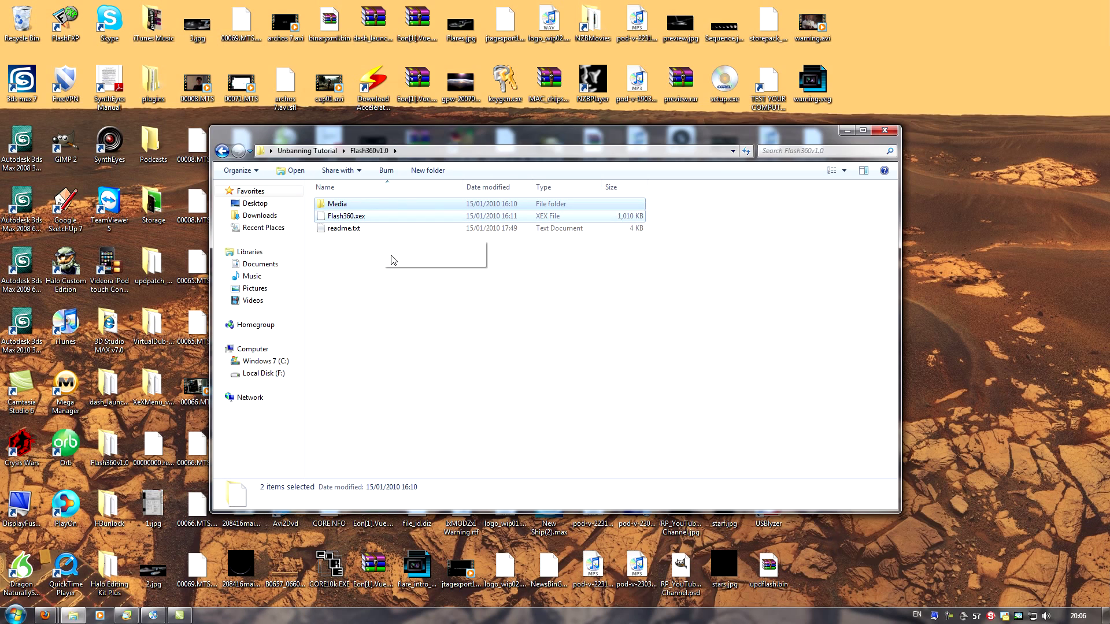
click(411, 396)
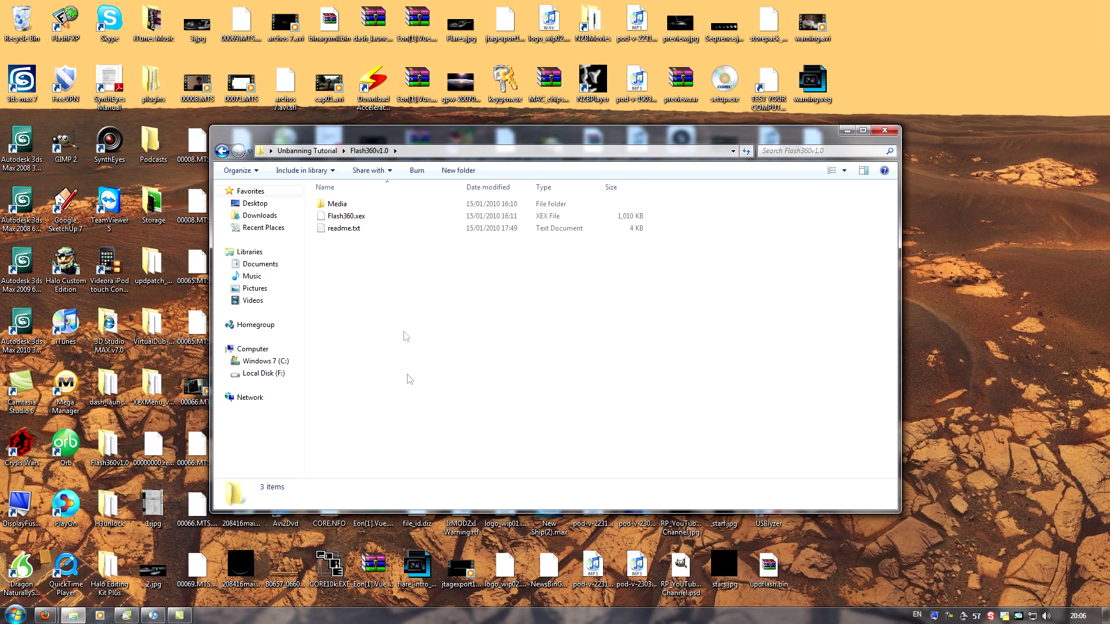
click(300, 154)
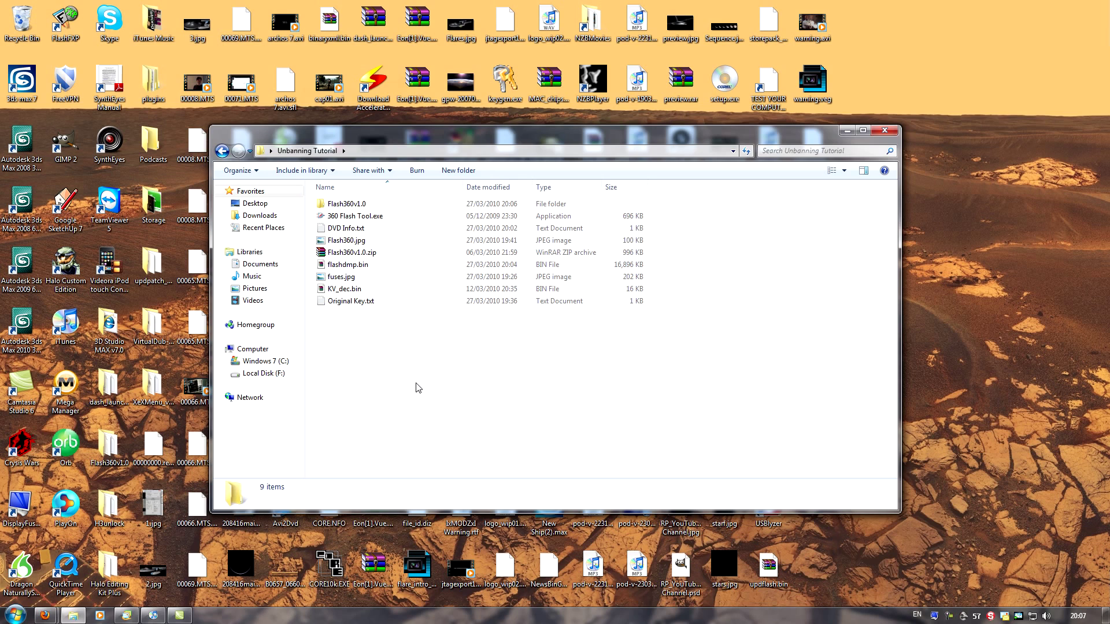
double_click(354, 241)
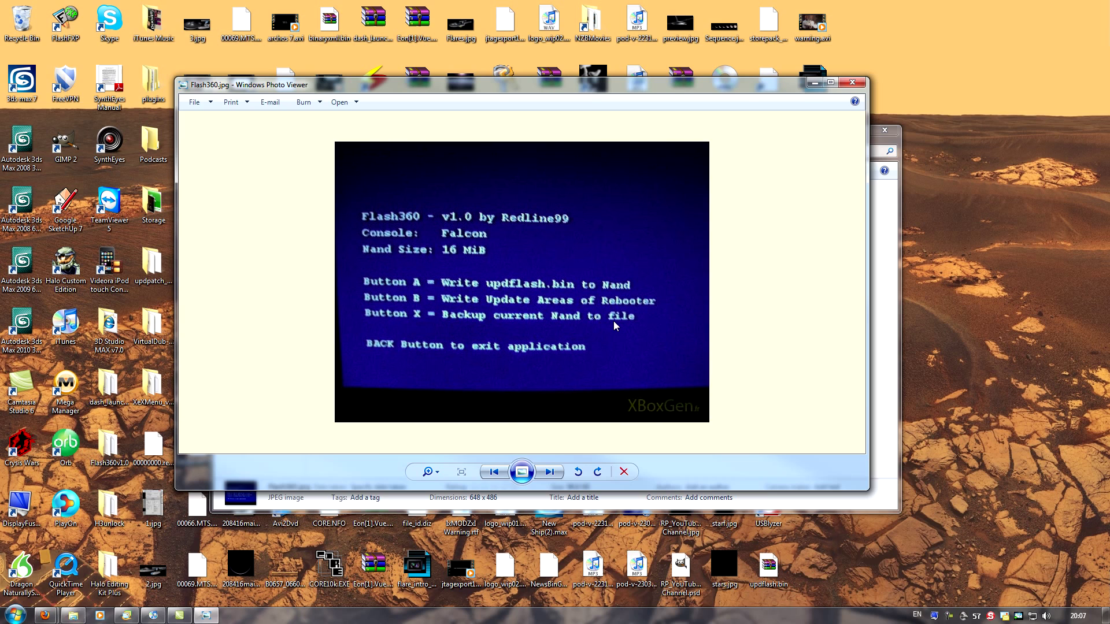
click(853, 83)
click(344, 264)
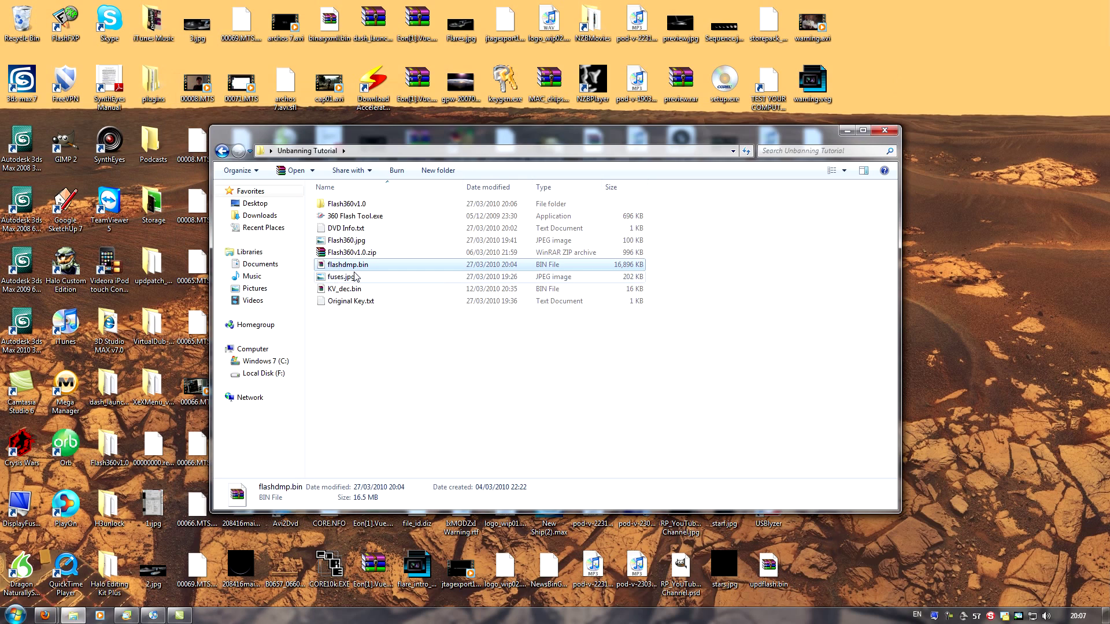
mouse_move(370, 274)
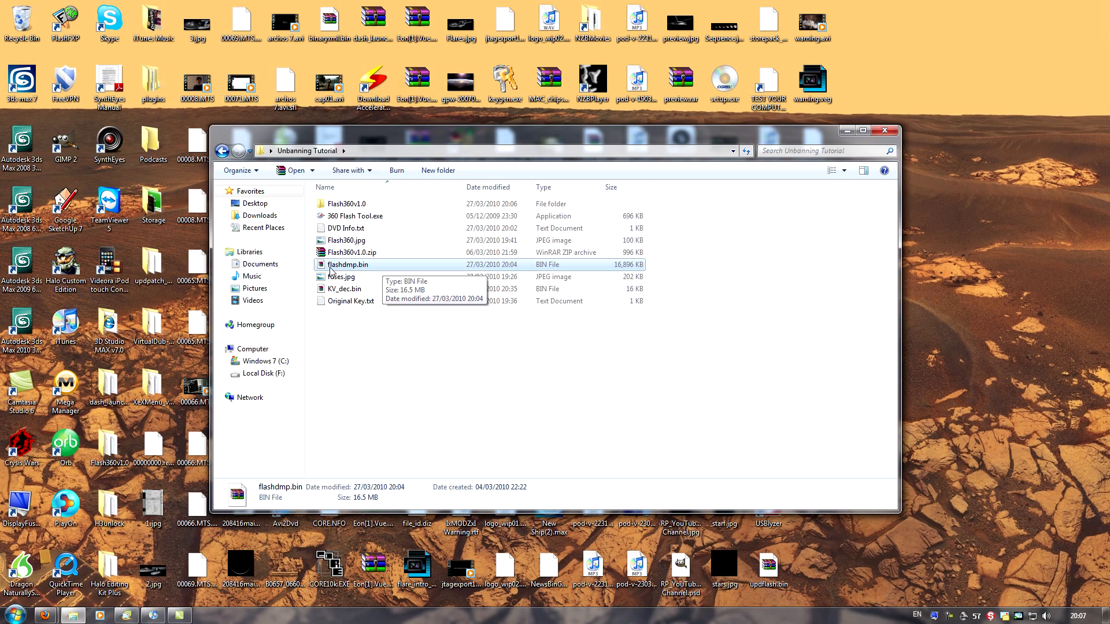
click(395, 347)
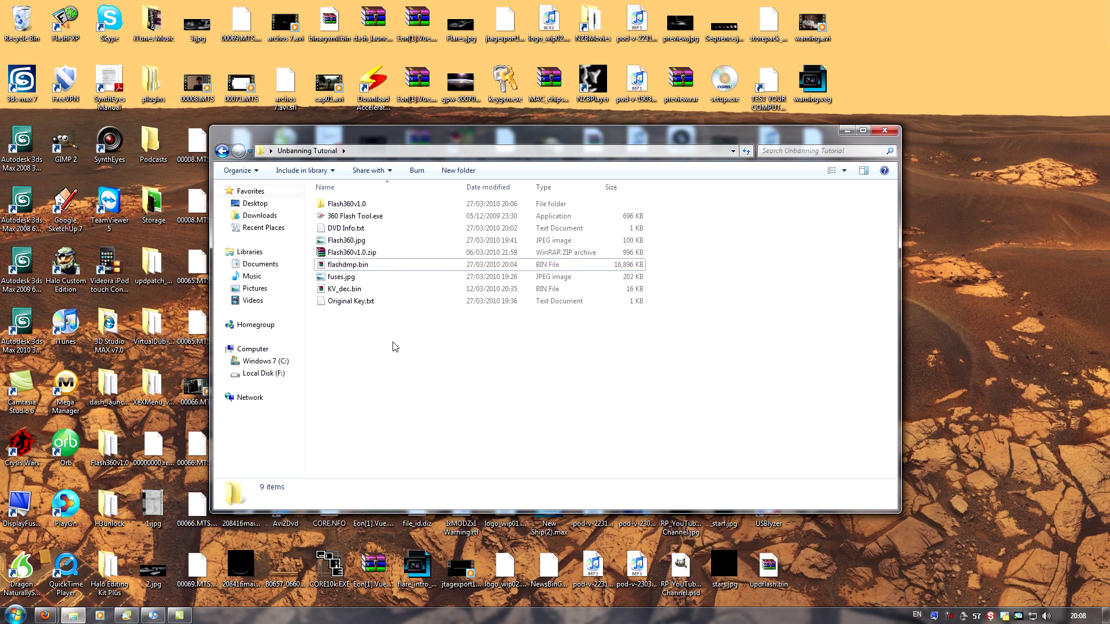
click(347, 266)
click(369, 393)
click(353, 220)
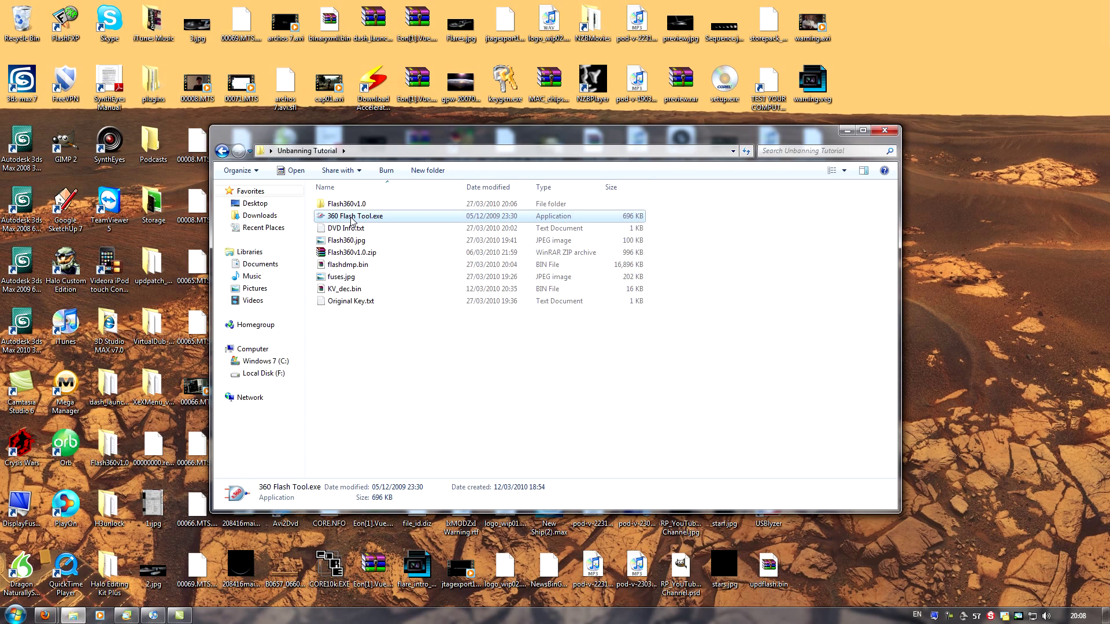
Launch 360 Flash Dump Tool, open its Keys settings and select the CPU key field.
double_click(351, 218)
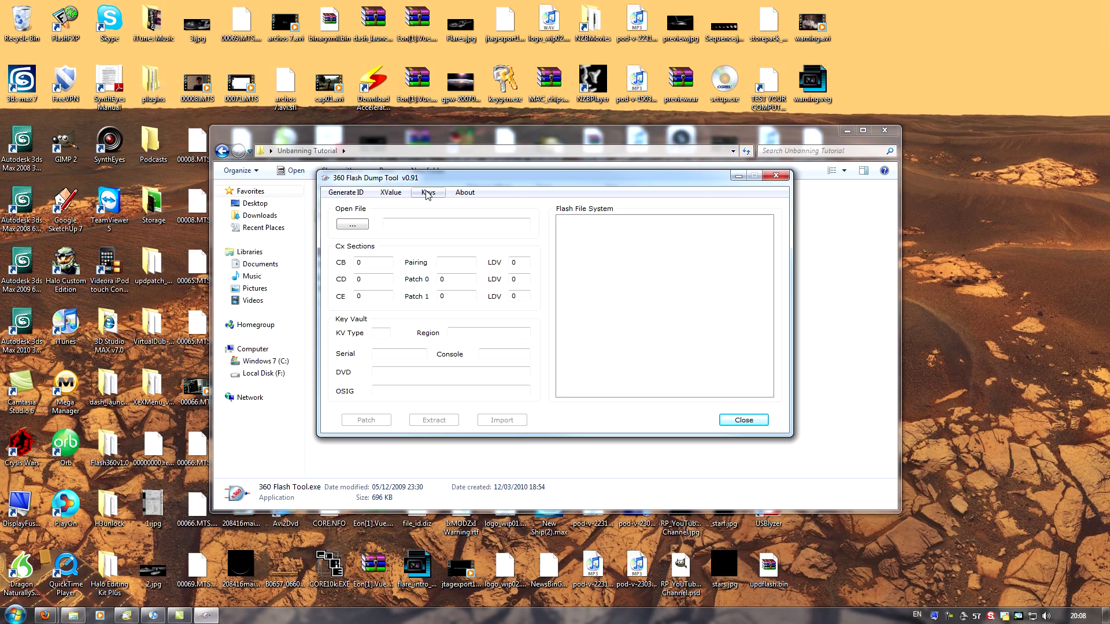
click(428, 193)
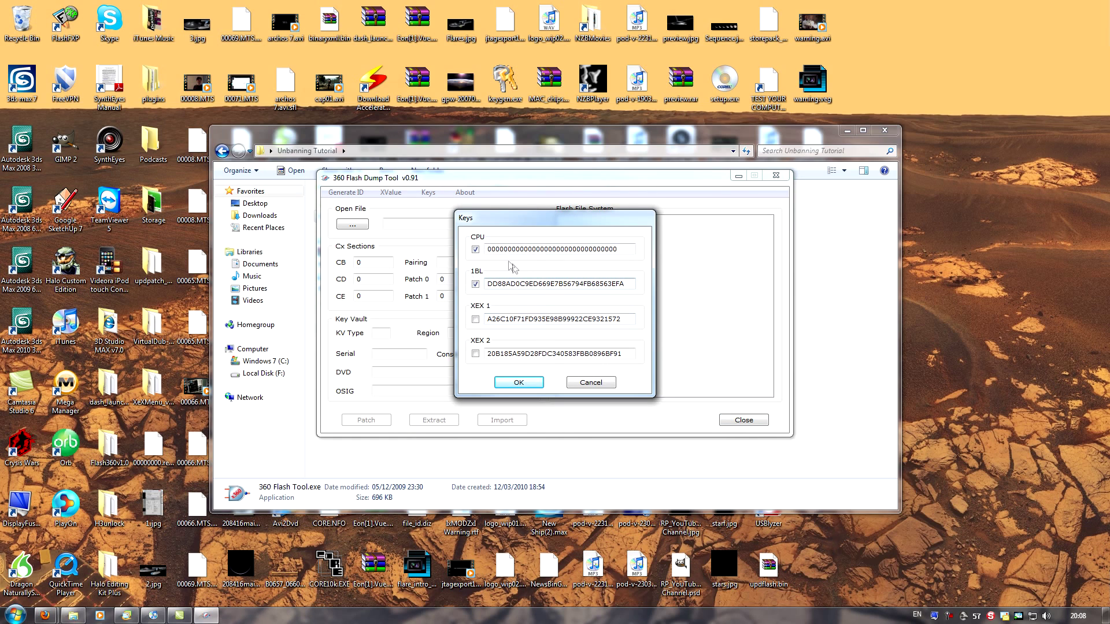
drag(624, 250, 442, 249)
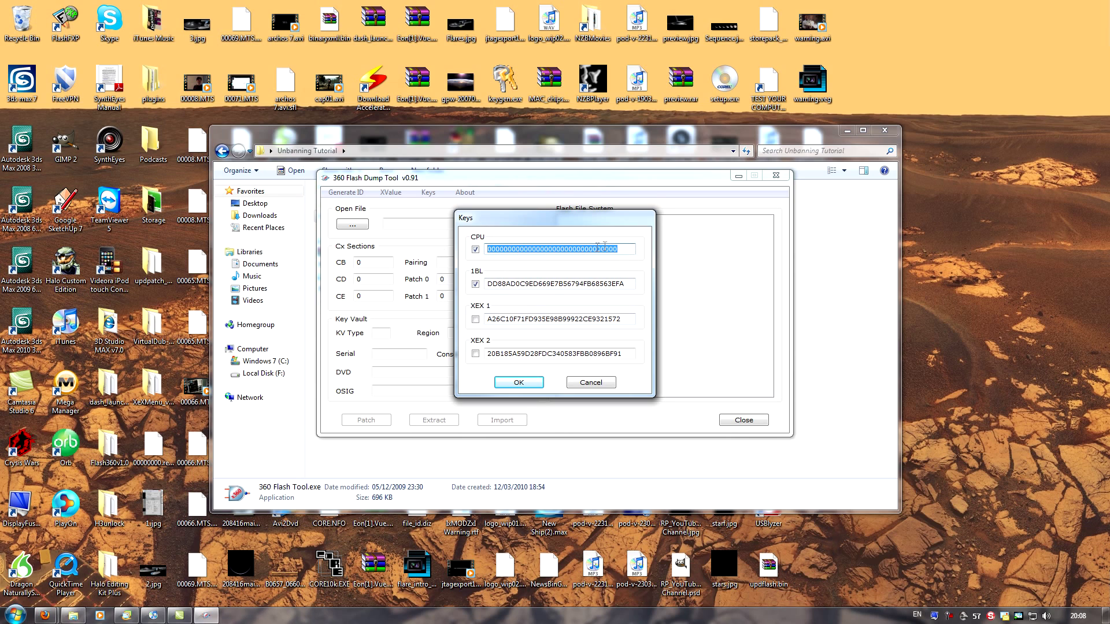
Copy the key from Original Key.txt and close the file.
click(571, 465)
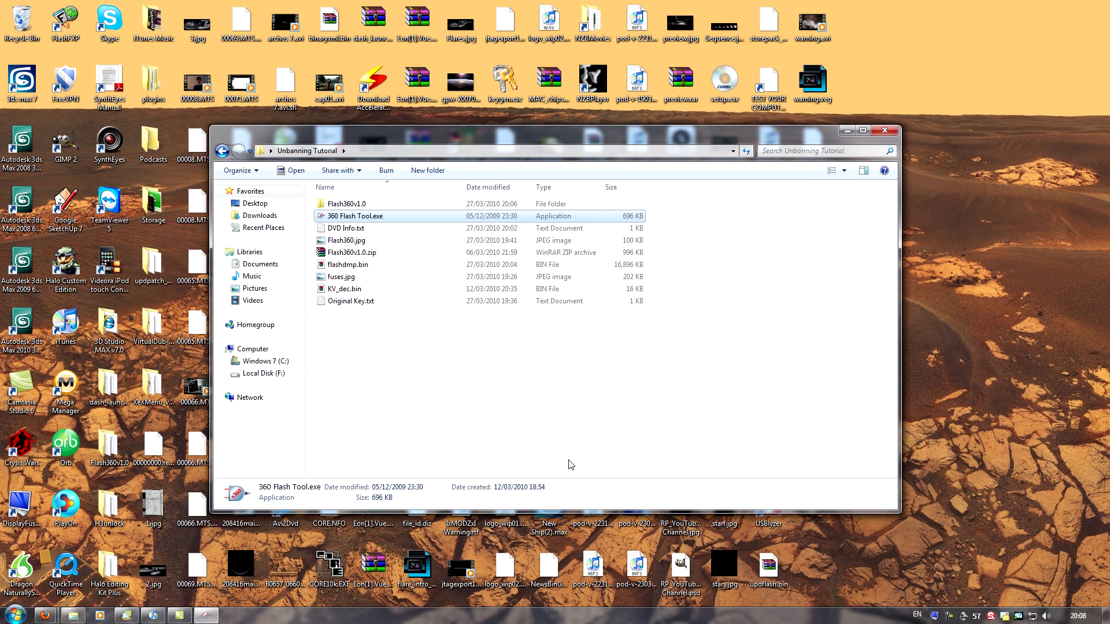
double_click(351, 301)
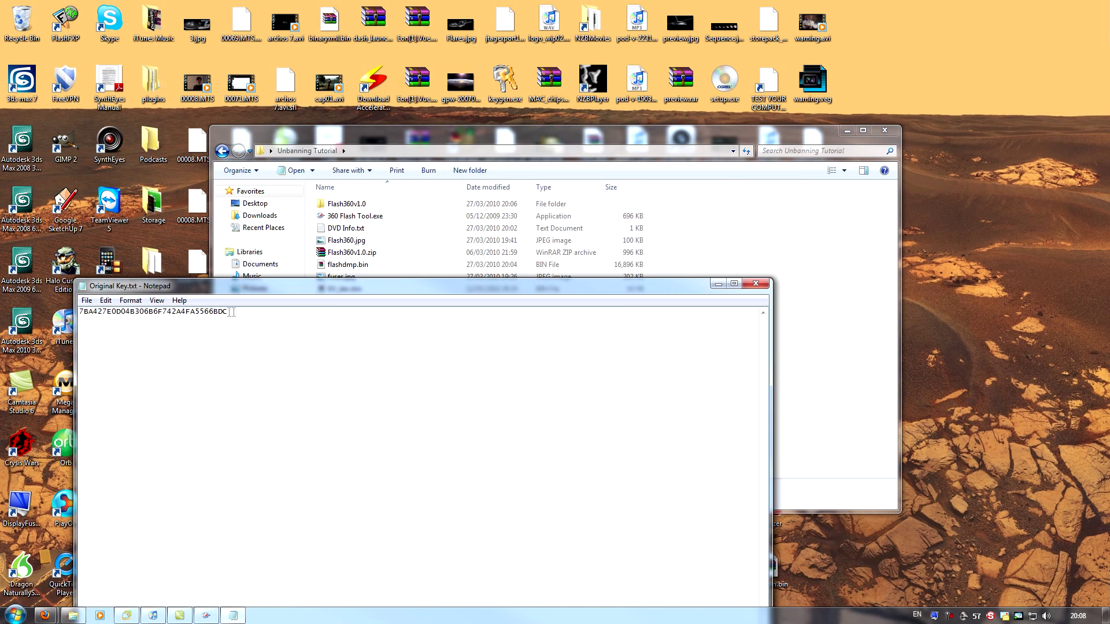
double_click(142, 313)
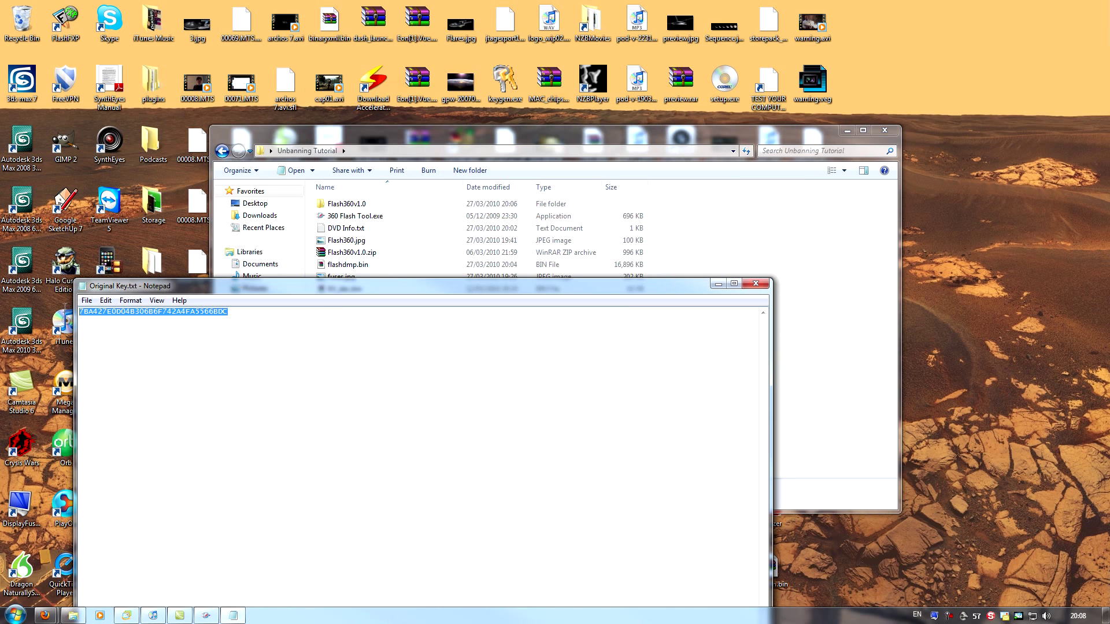
right_click(121, 314)
click(176, 348)
click(755, 283)
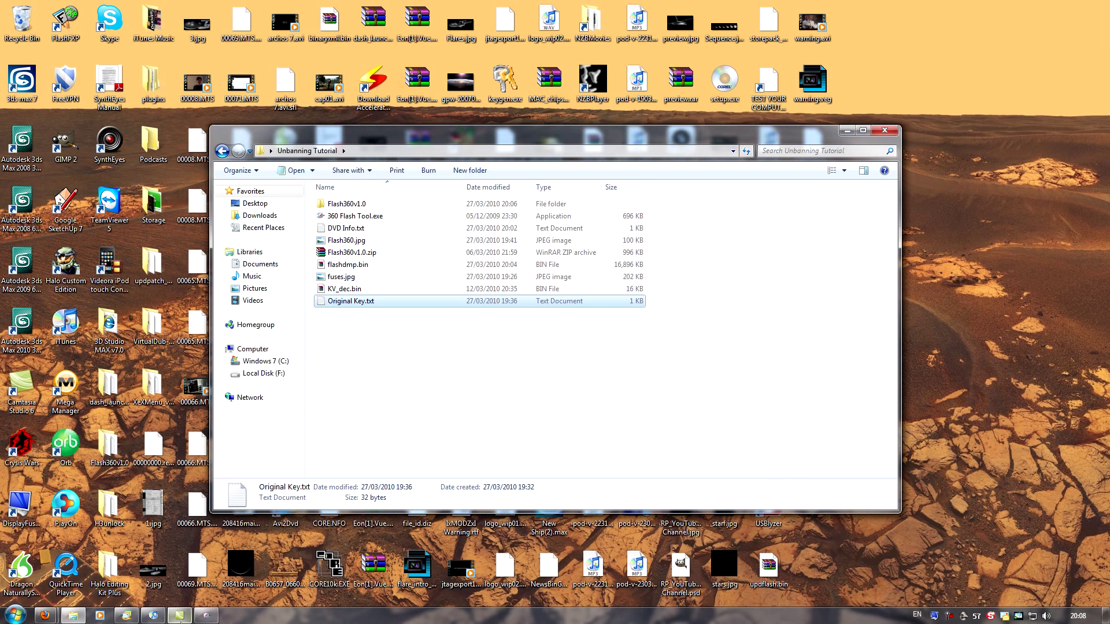
Paste the copied key into the CPU key field and confirm with OK.
click(206, 616)
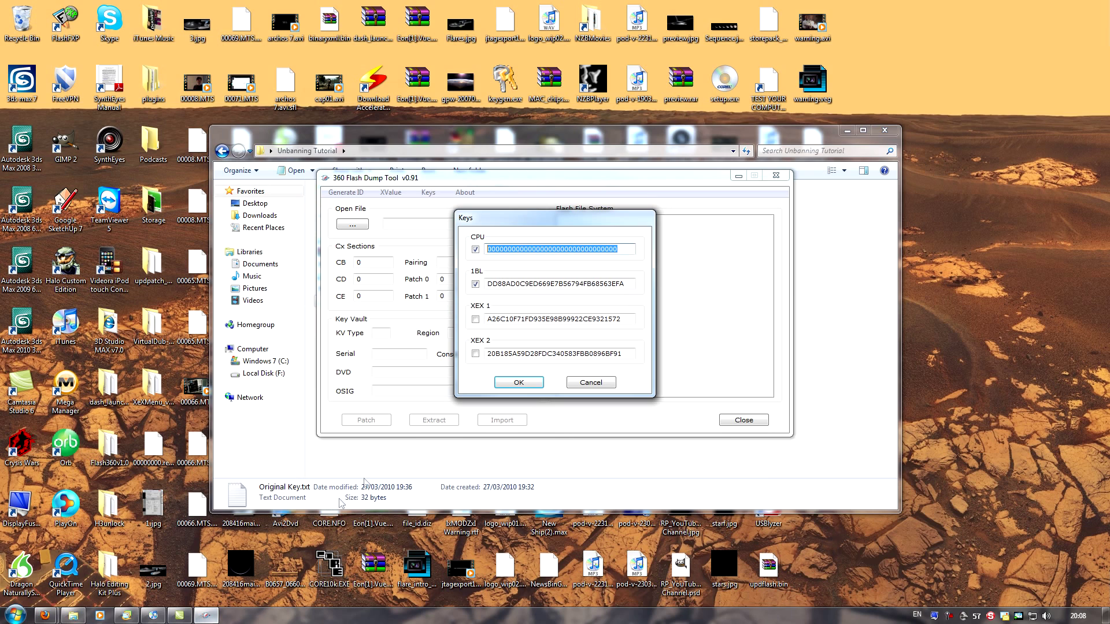
right_click(613, 246)
click(647, 299)
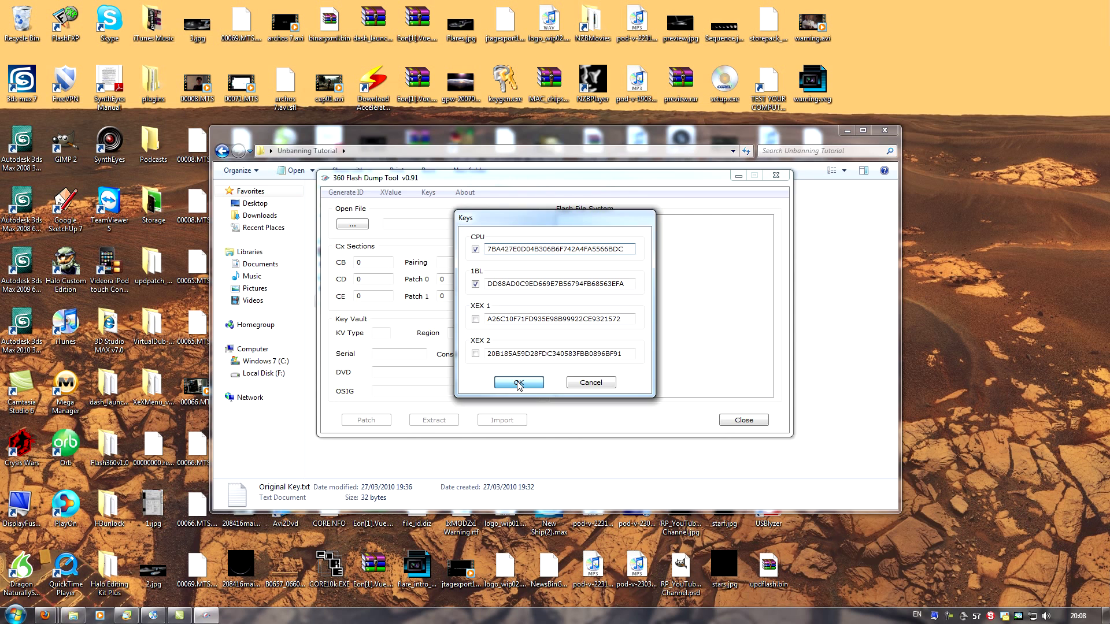
click(519, 382)
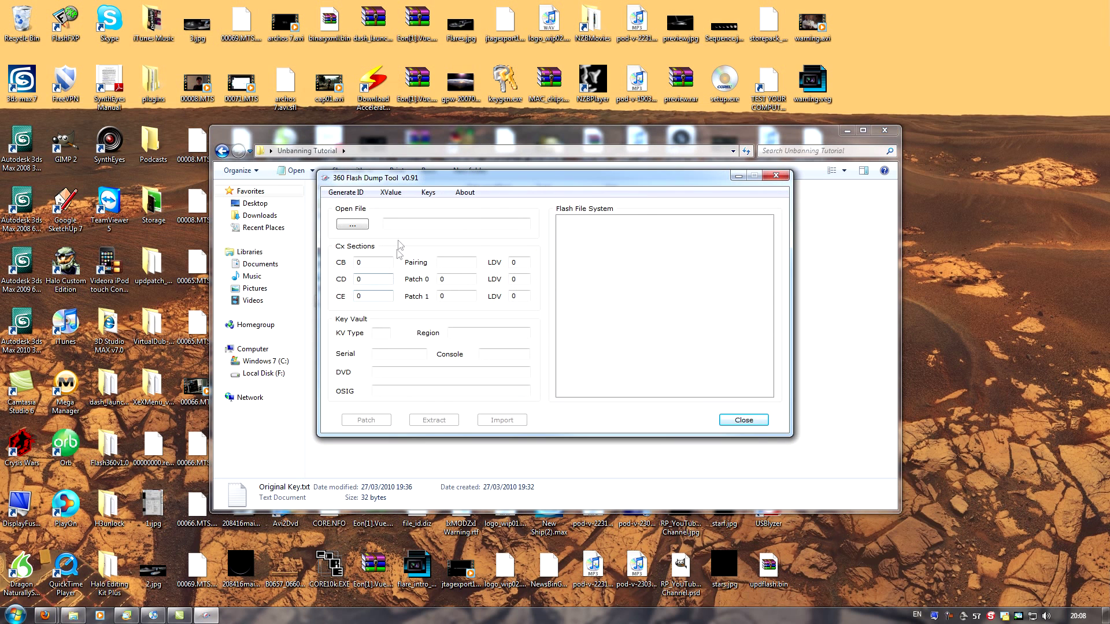
Load flashdmp.bin into the dump tool through the Open File dialog.
click(353, 227)
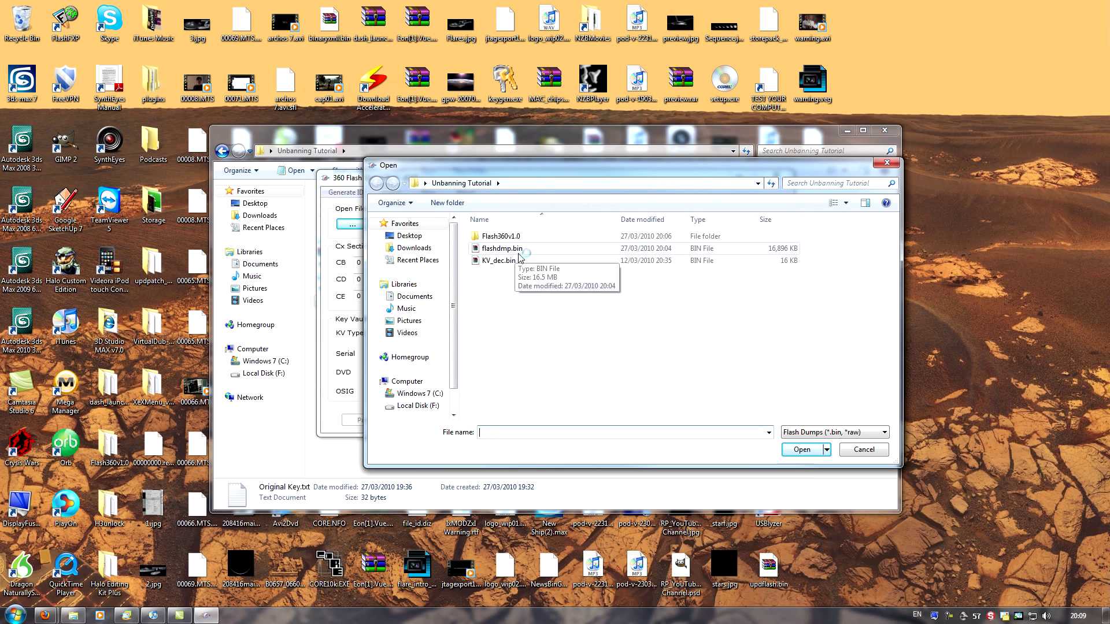
click(498, 249)
click(801, 452)
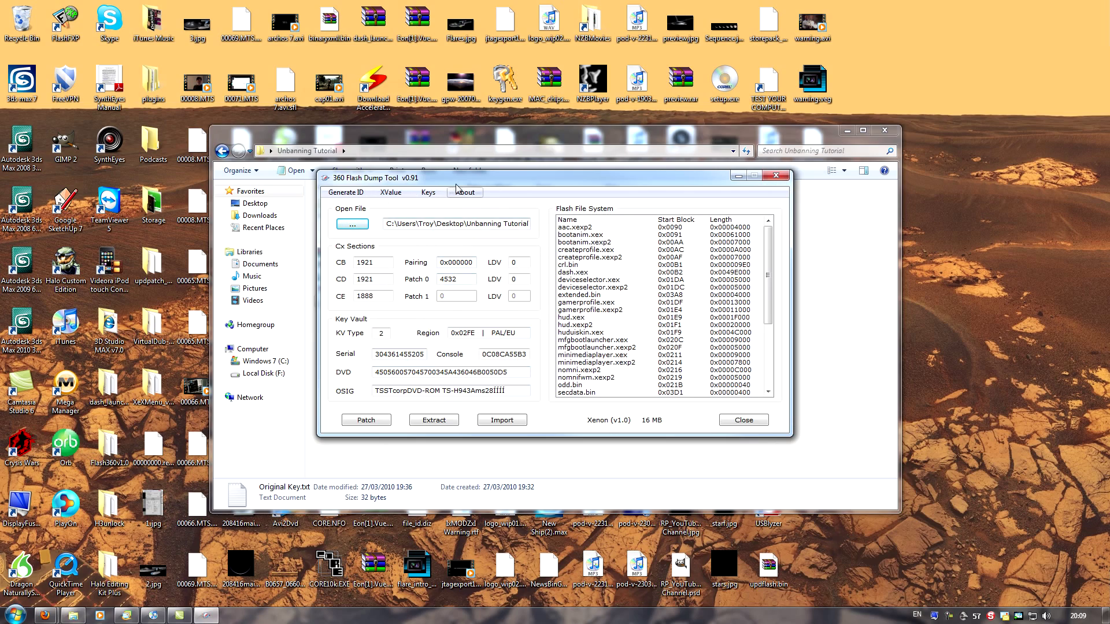
Drag the 360 Flash Dump Tool window over to the right side of the screen.
drag(468, 184, 646, 197)
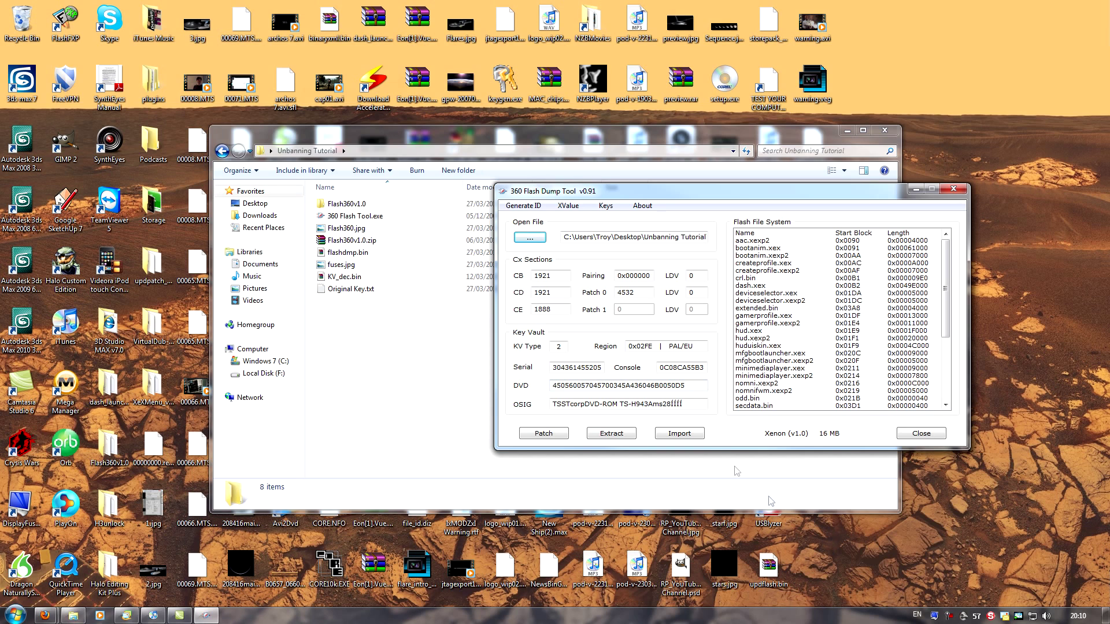
Create a new text document named DVD Info in the folder and open it.
right_click(334, 319)
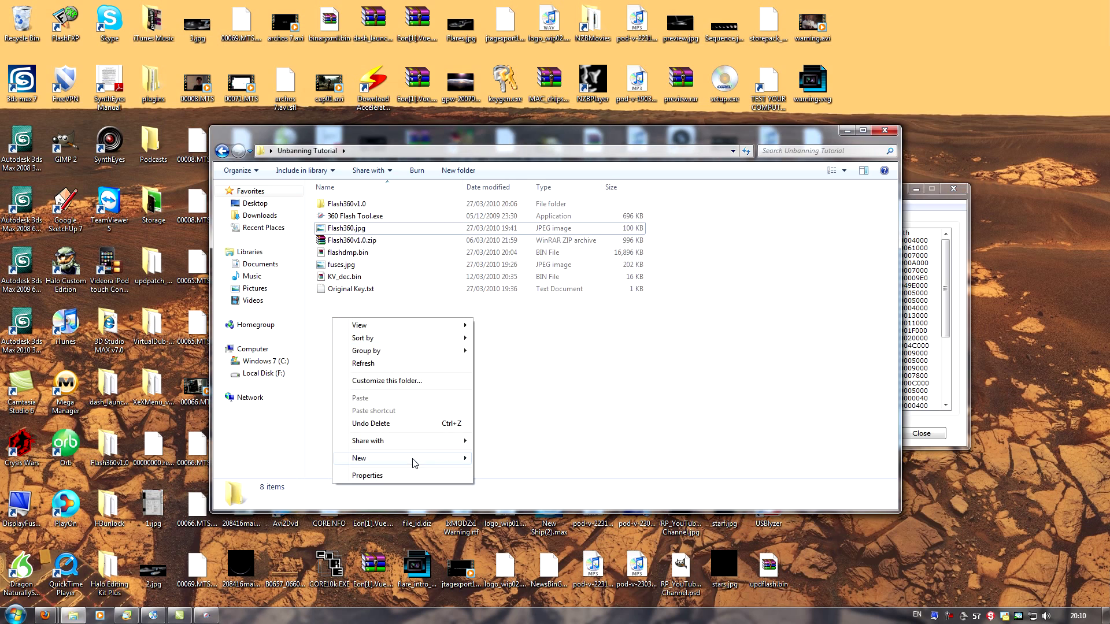
mouse_move(429, 462)
click(524, 422)
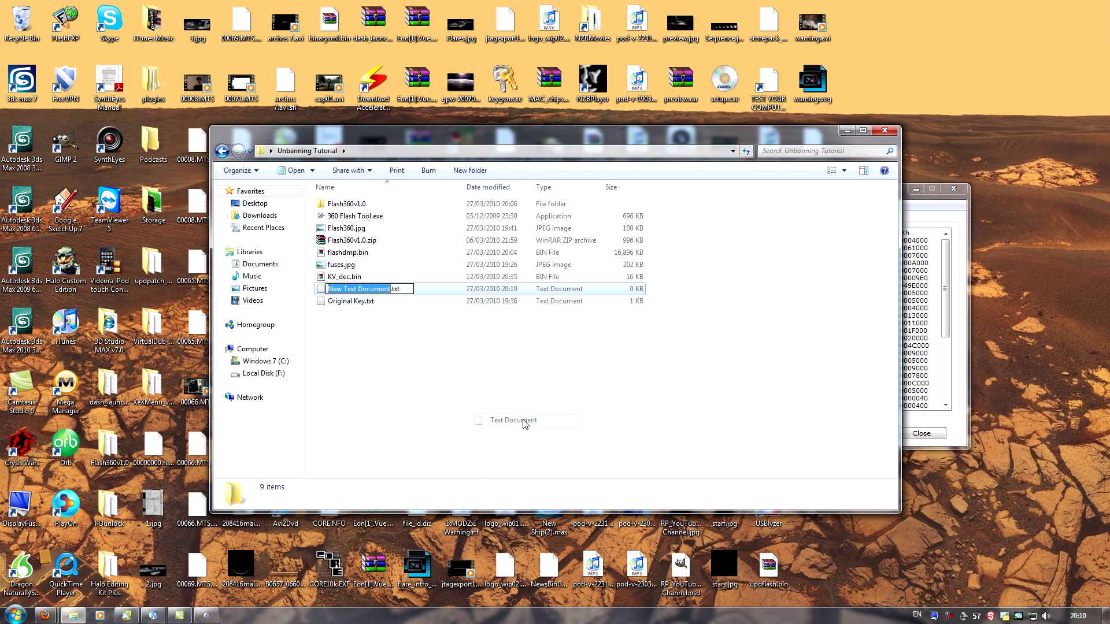
text(DVD)
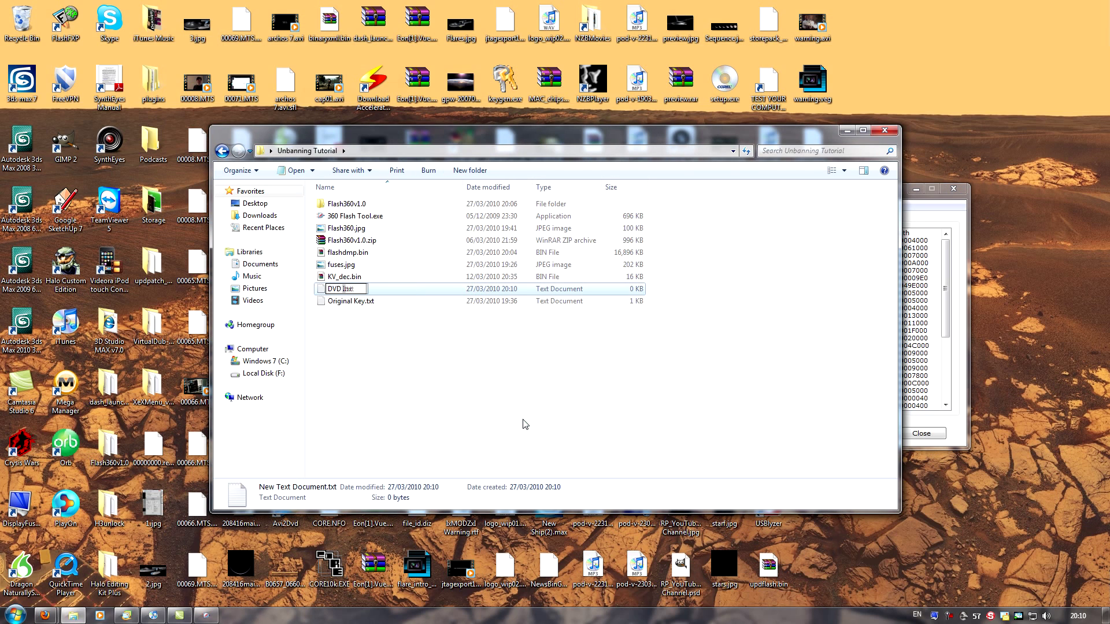
text( Info)
key(Return)
key(Return)
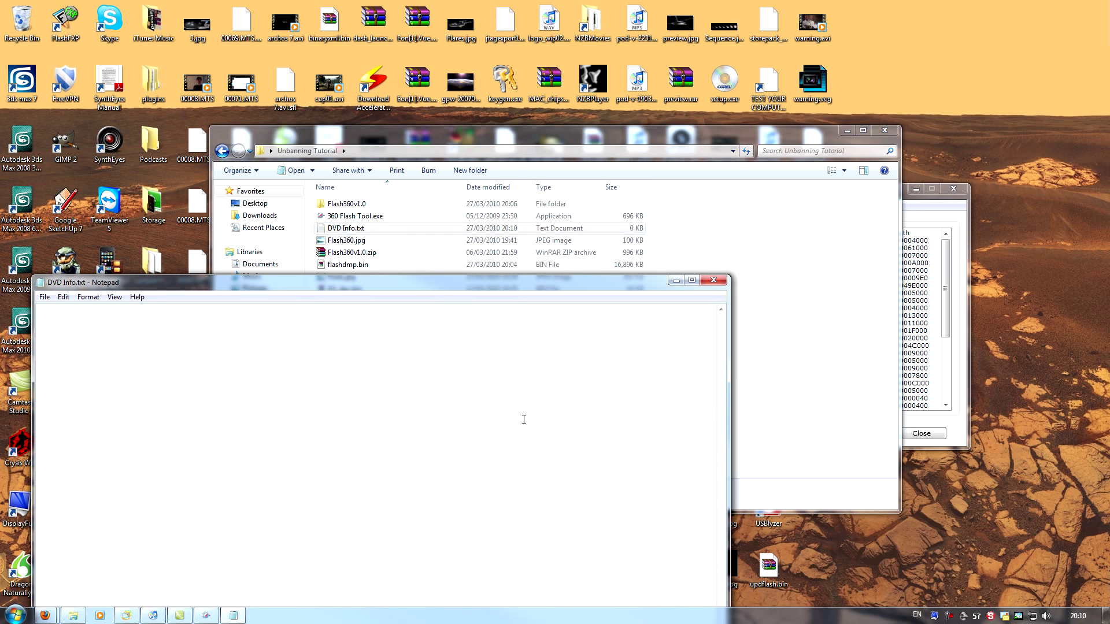
Copy the DVD key from the dump tool and paste it into DVD Info.txt.
click(960, 354)
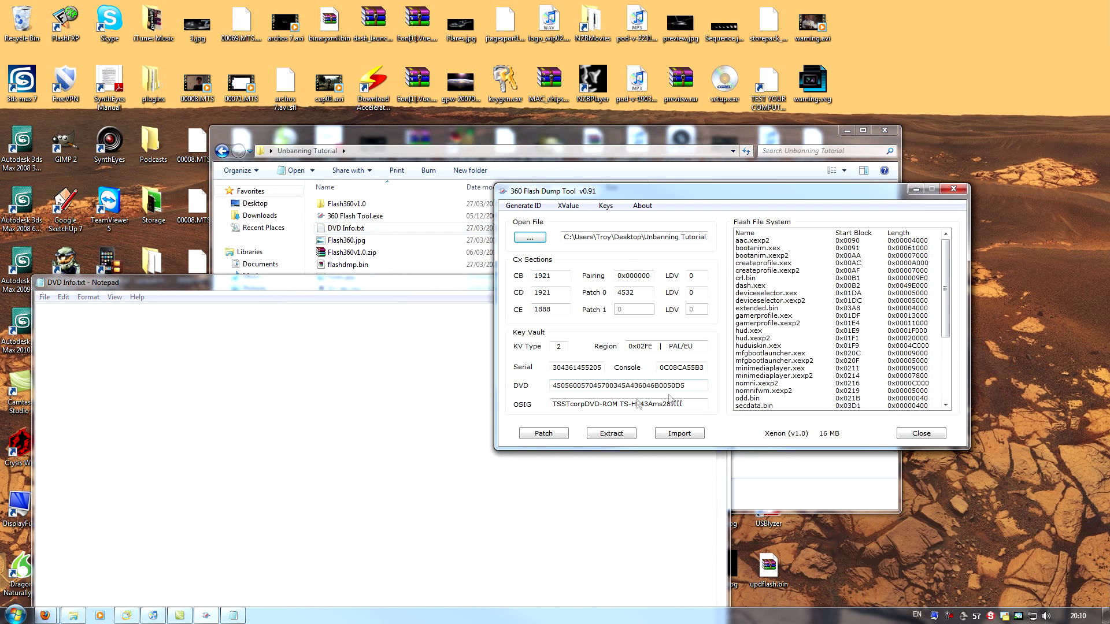
click(673, 385)
double_click(673, 385)
right_click(593, 386)
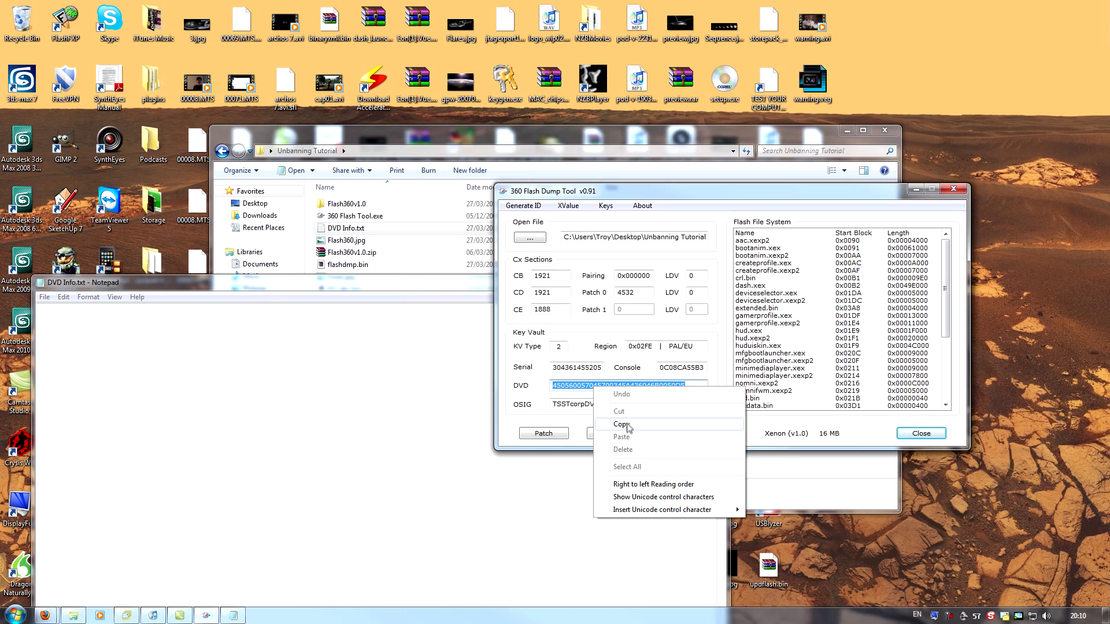
click(621, 425)
click(449, 384)
right_click(178, 351)
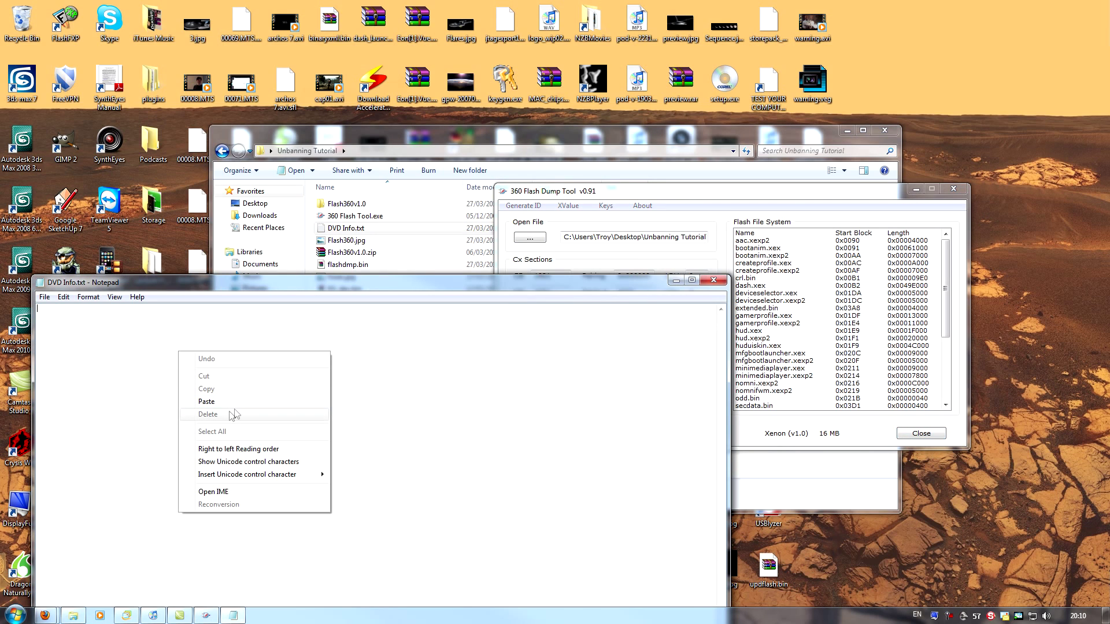
click(206, 402)
Copy the TSSTcorp TS-H943 OSIG string and paste it below the DVD key.
click(789, 443)
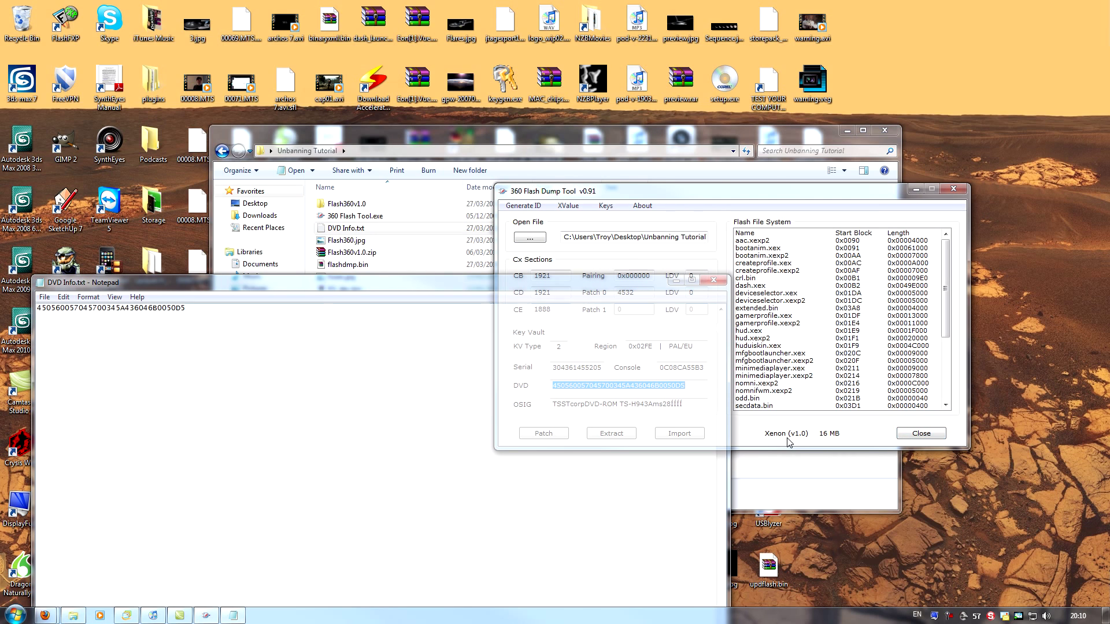
drag(684, 405, 561, 407)
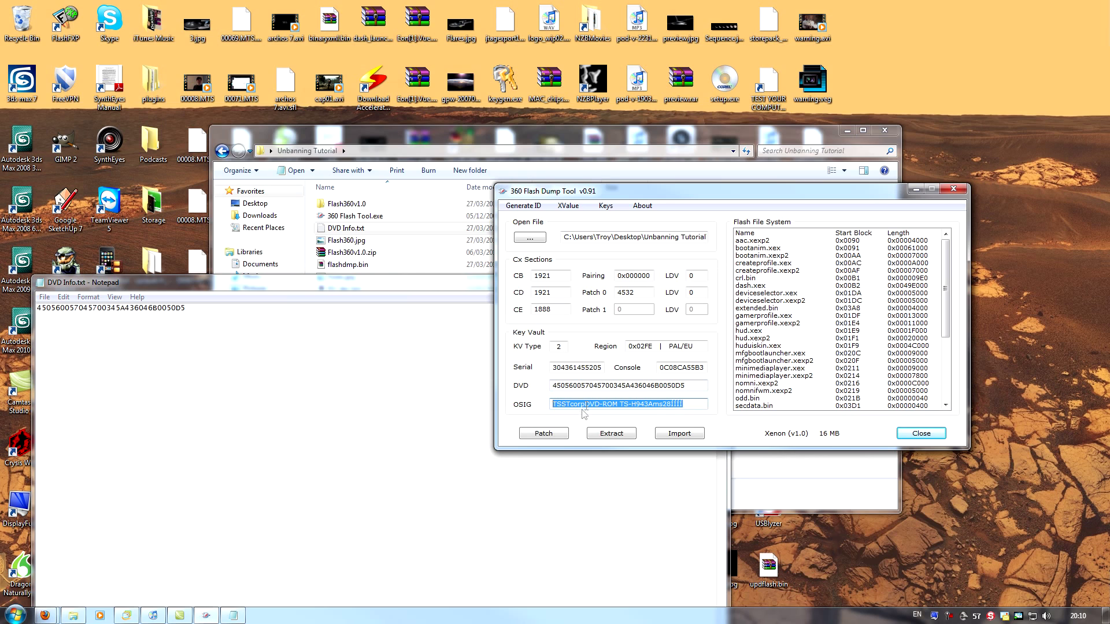
right_click(584, 412)
click(605, 443)
click(210, 371)
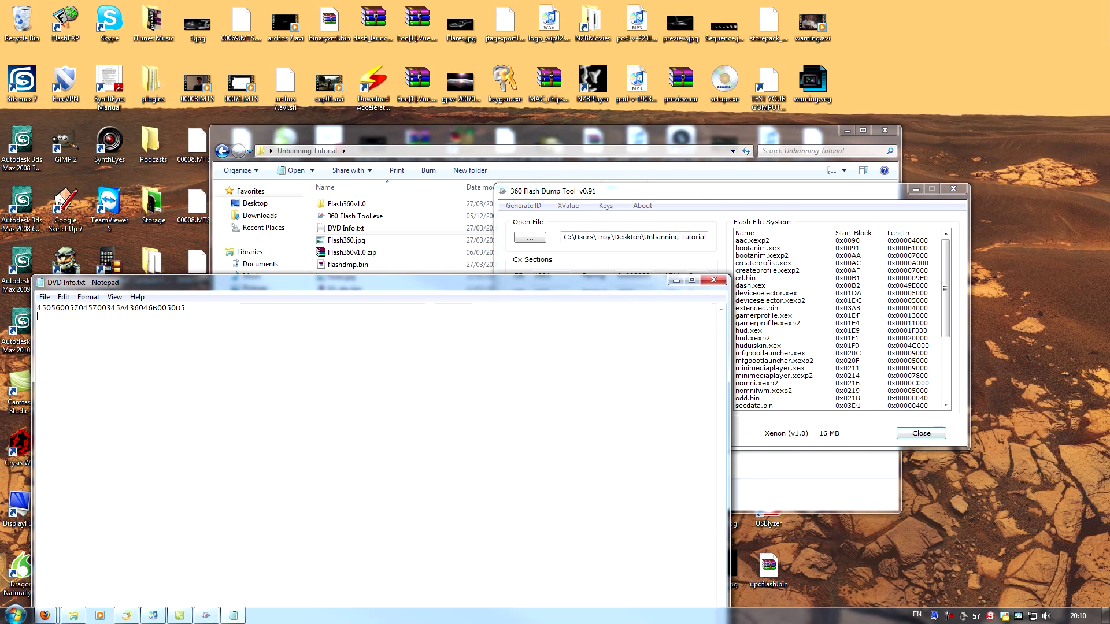
right_click(210, 371)
click(242, 421)
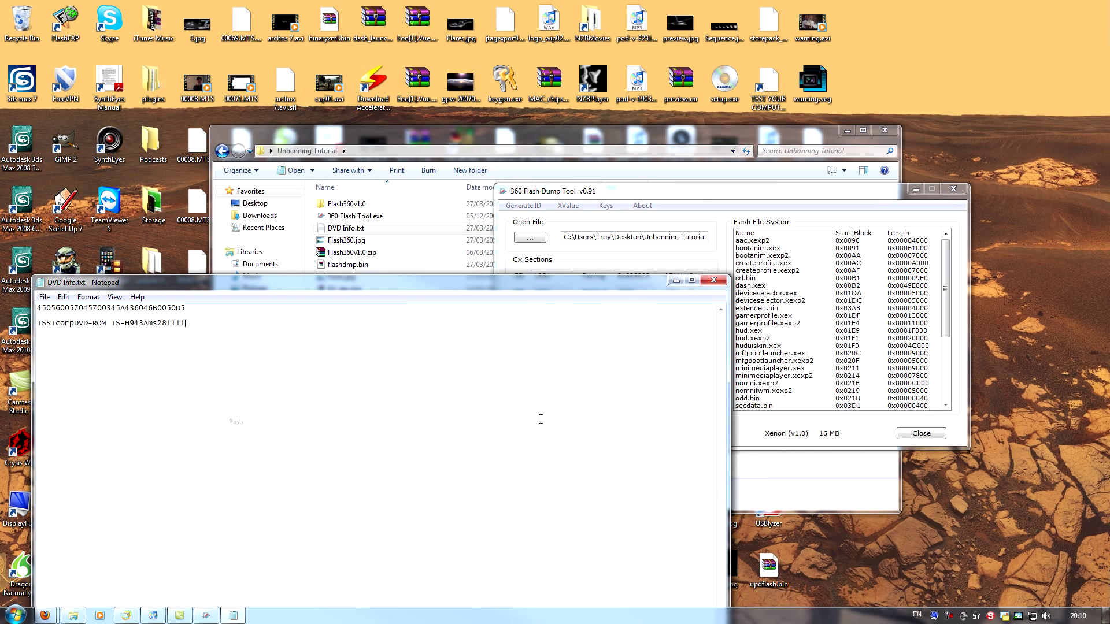
click(815, 435)
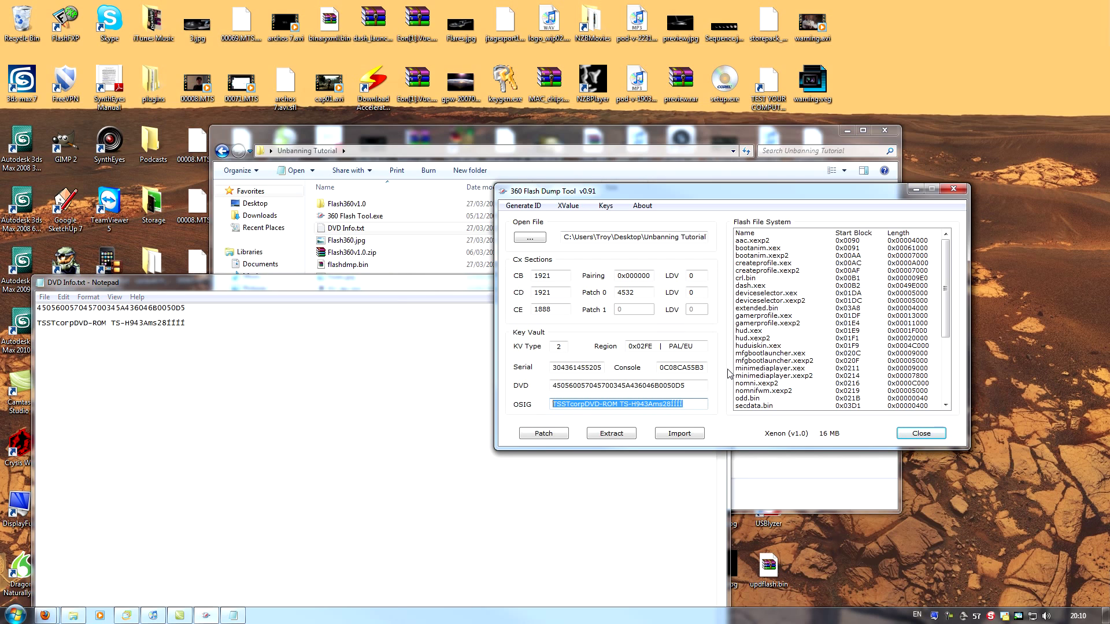
In Replace Files, swap the Key Vault for KV_dec.bin, then save the dump as edit1.bin.
click(681, 434)
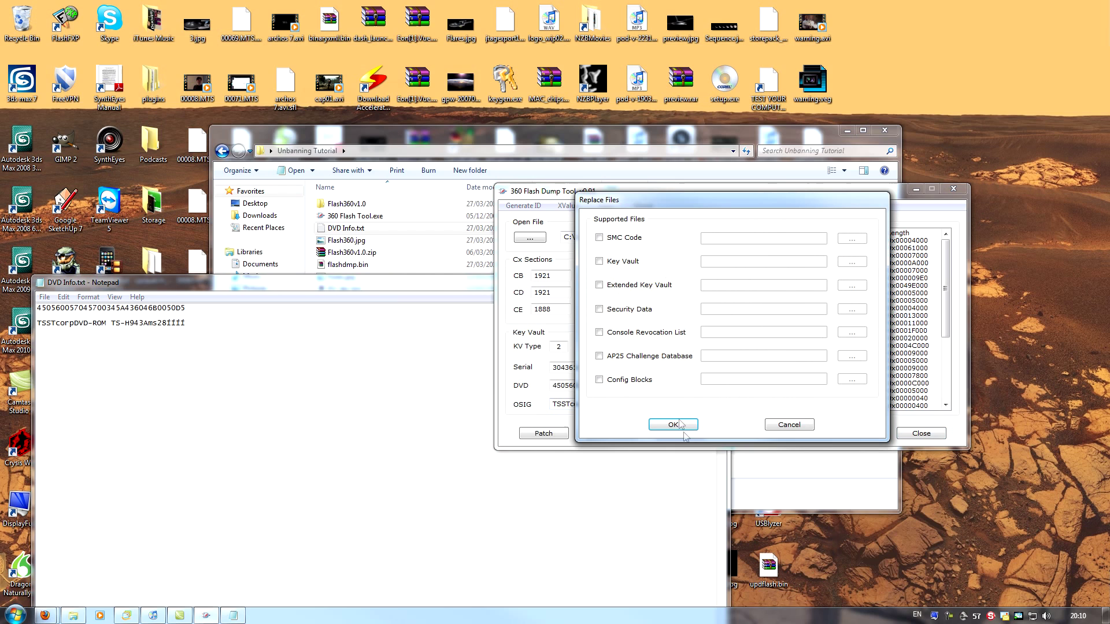
click(599, 260)
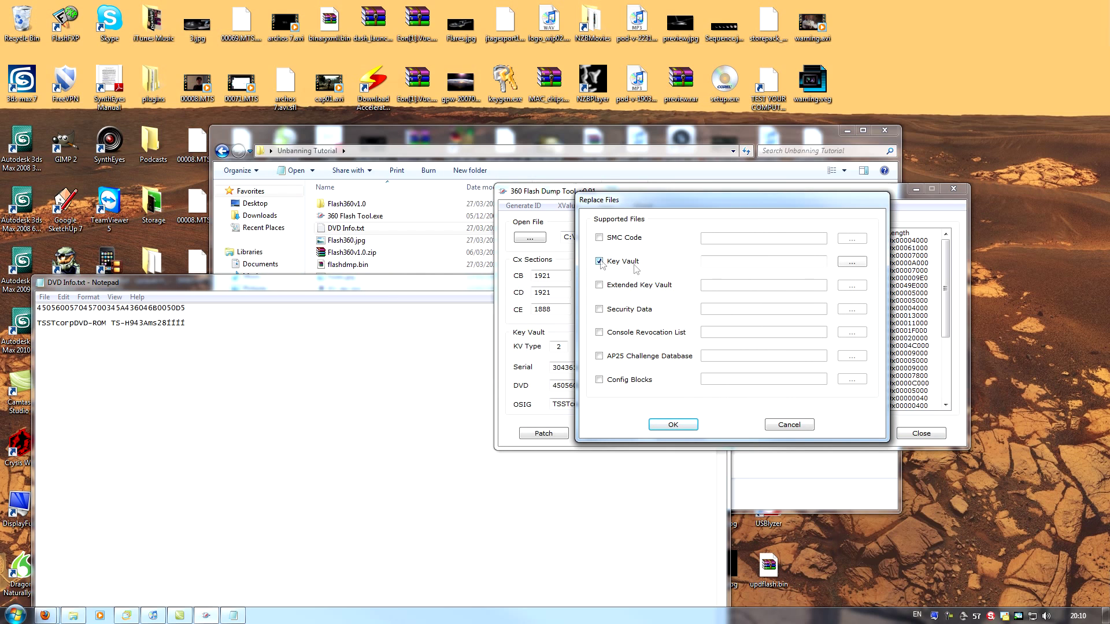
click(853, 264)
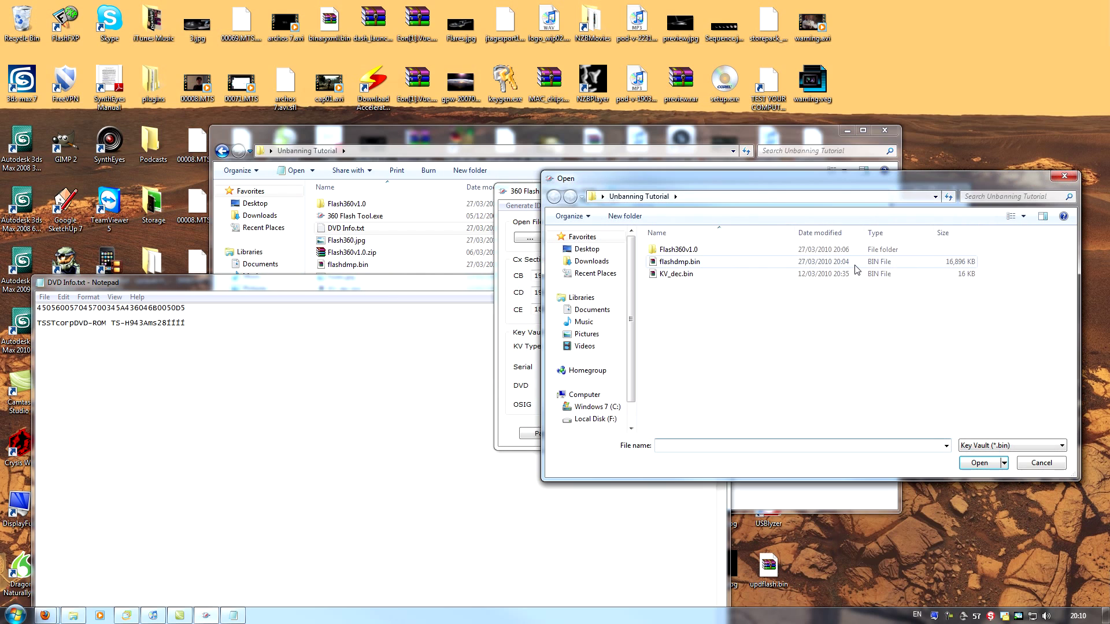
click(672, 280)
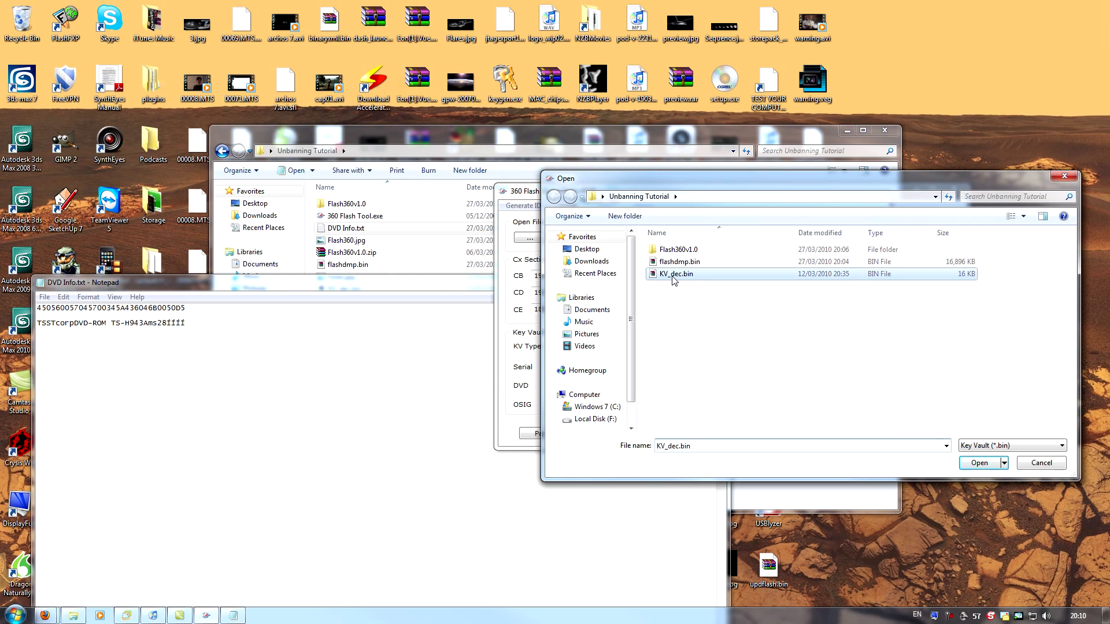
click(982, 462)
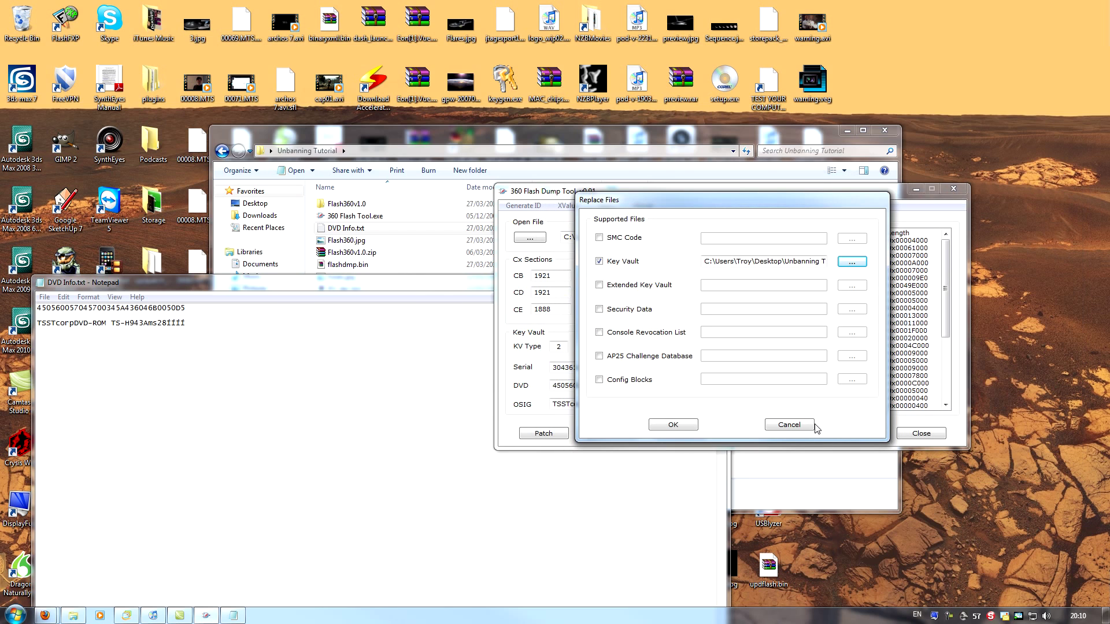
click(673, 424)
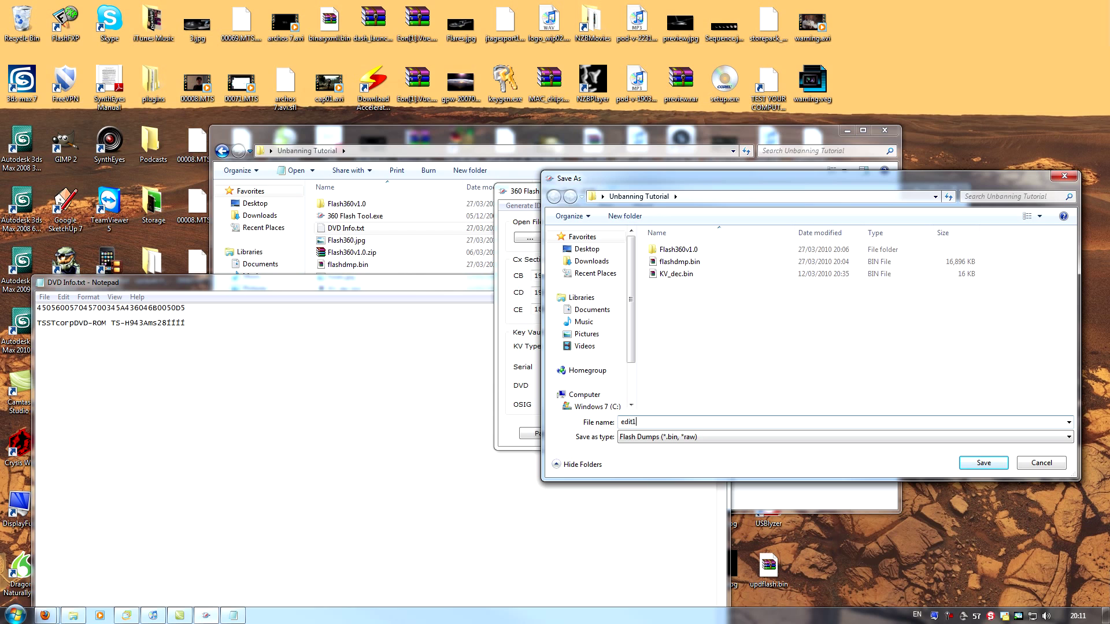
text(in)
key(Return)
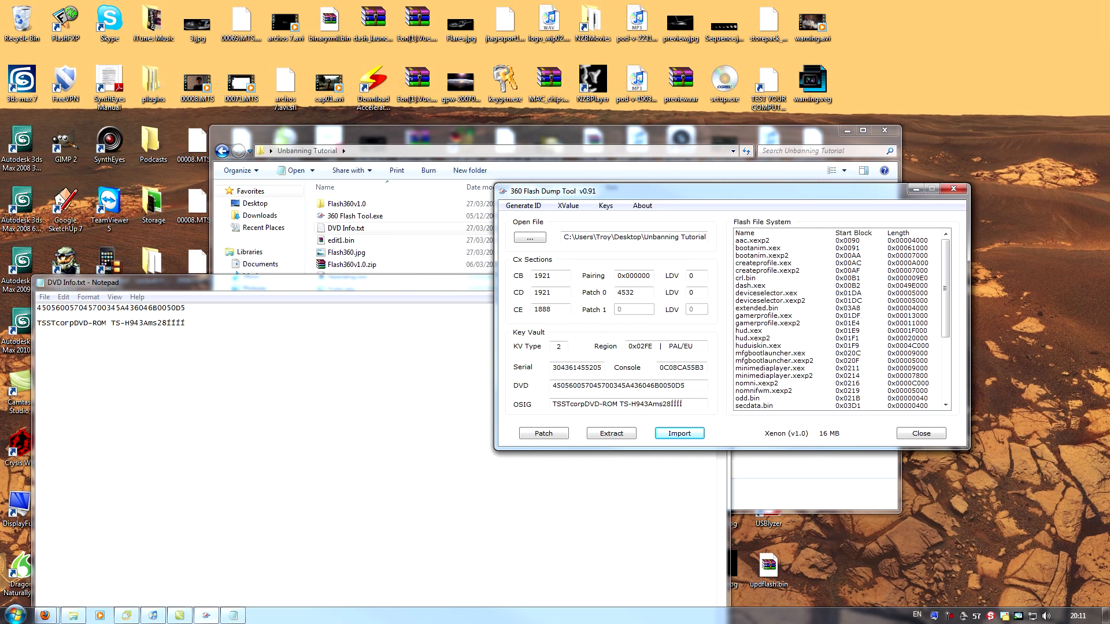
Open edit1.bin, showing KV Type 1 with the unspoofed OSIG.
click(530, 238)
click(671, 262)
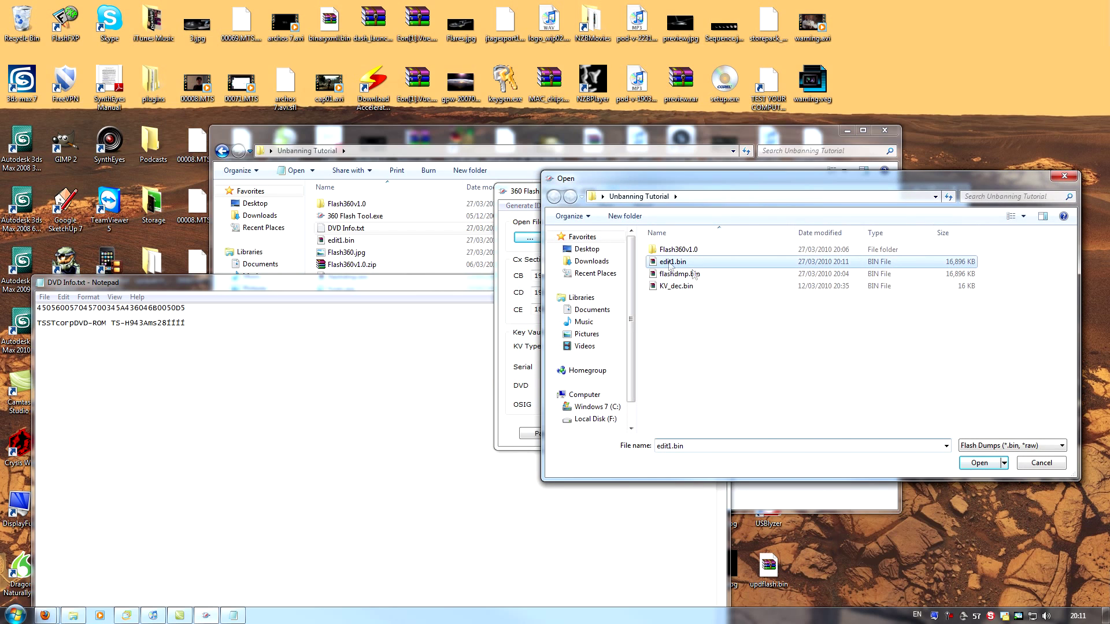
click(979, 464)
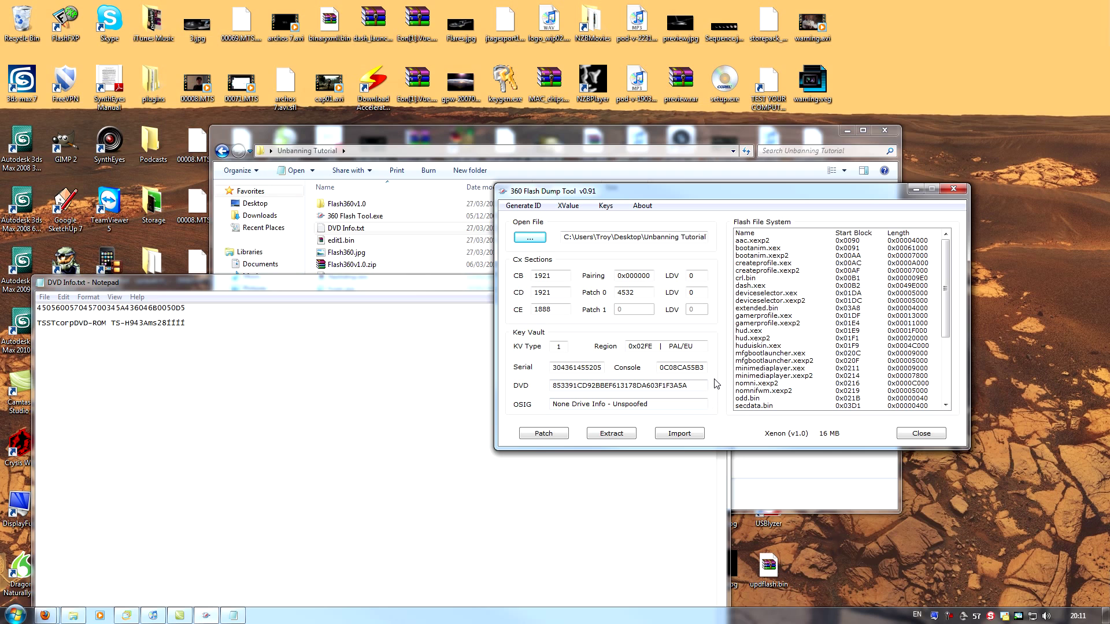
Enable key vault patching and keep PAL/EU as the console region.
click(543, 433)
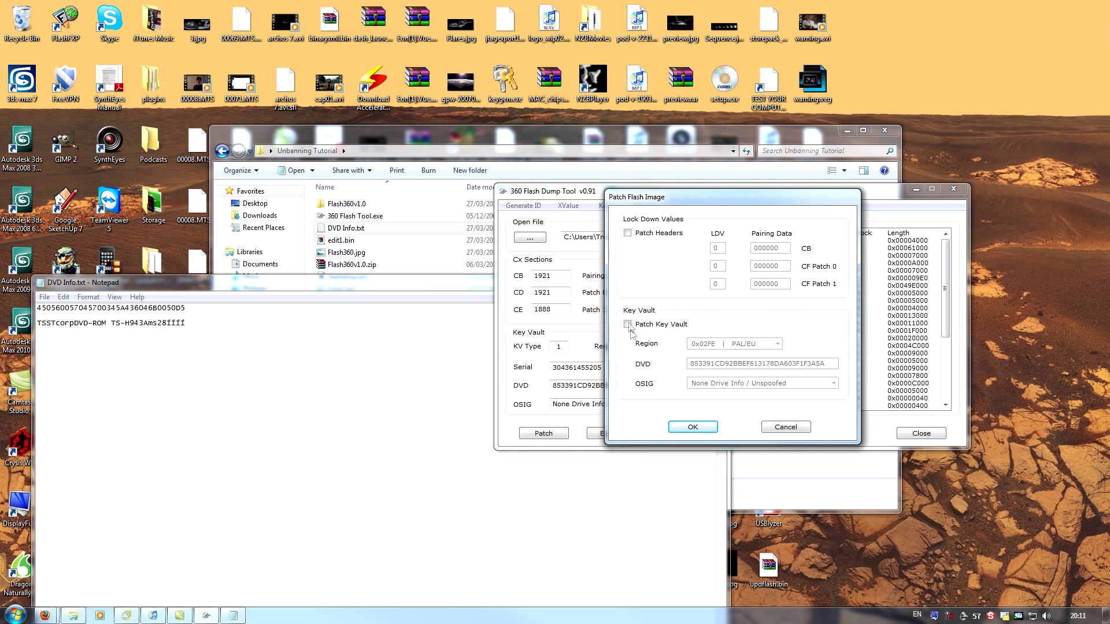
click(628, 325)
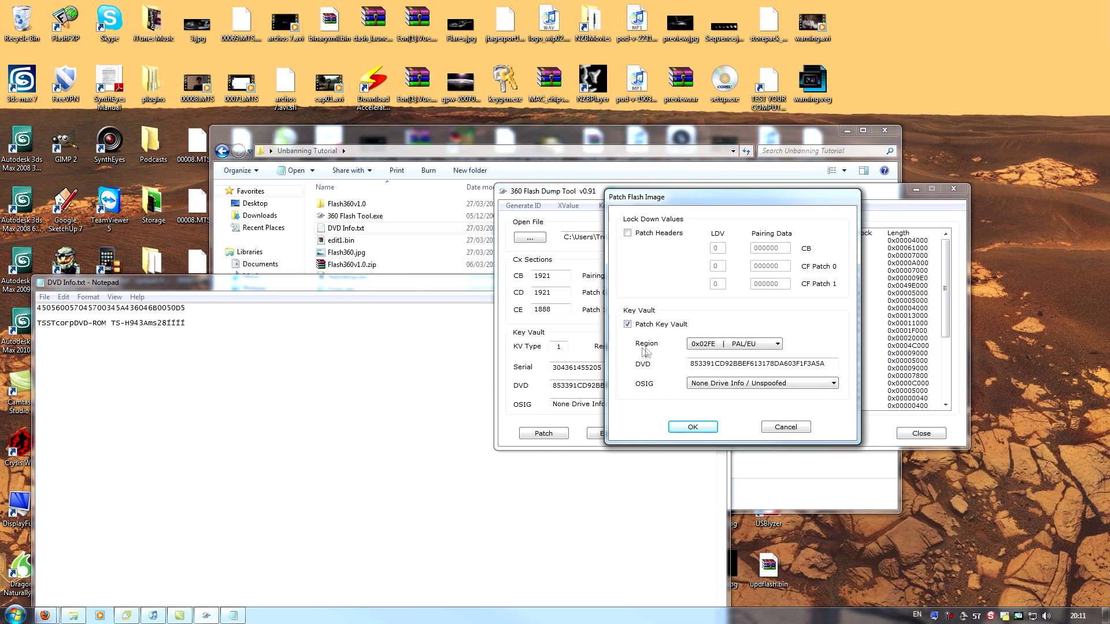
click(767, 345)
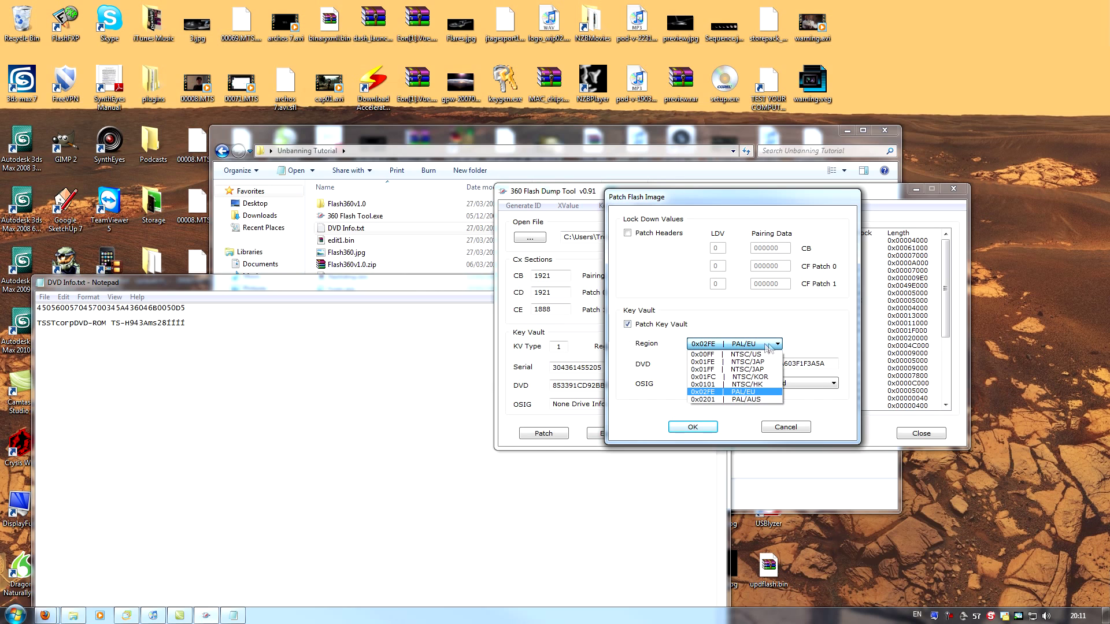
click(693, 345)
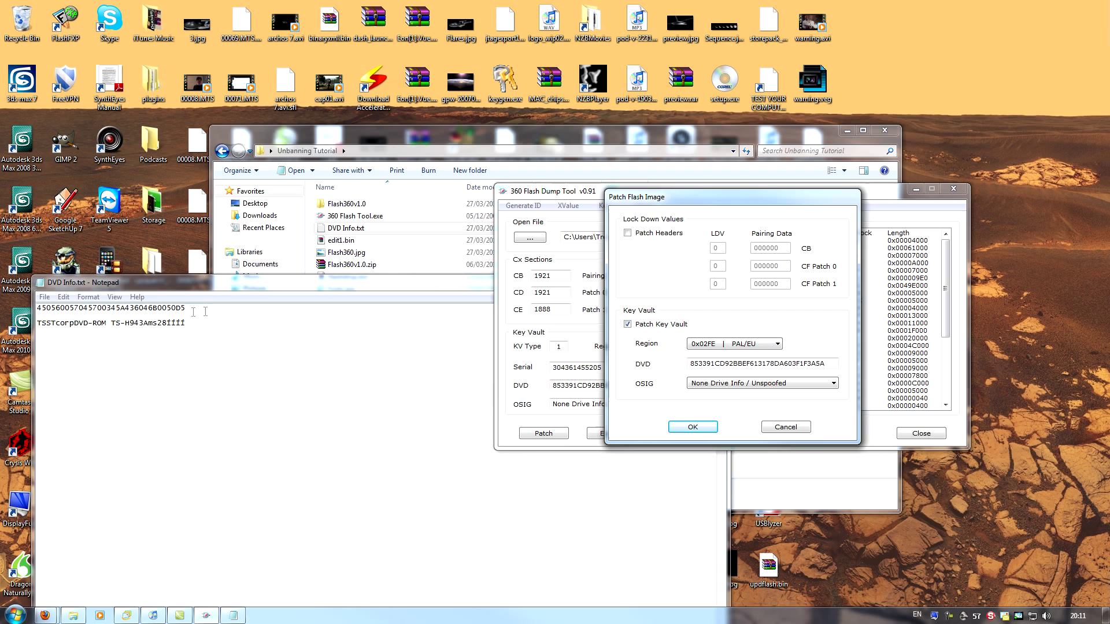
Copy the original DVD key from the DVD info notes into the DVD field.
click(155, 304)
drag(185, 308, 26, 309)
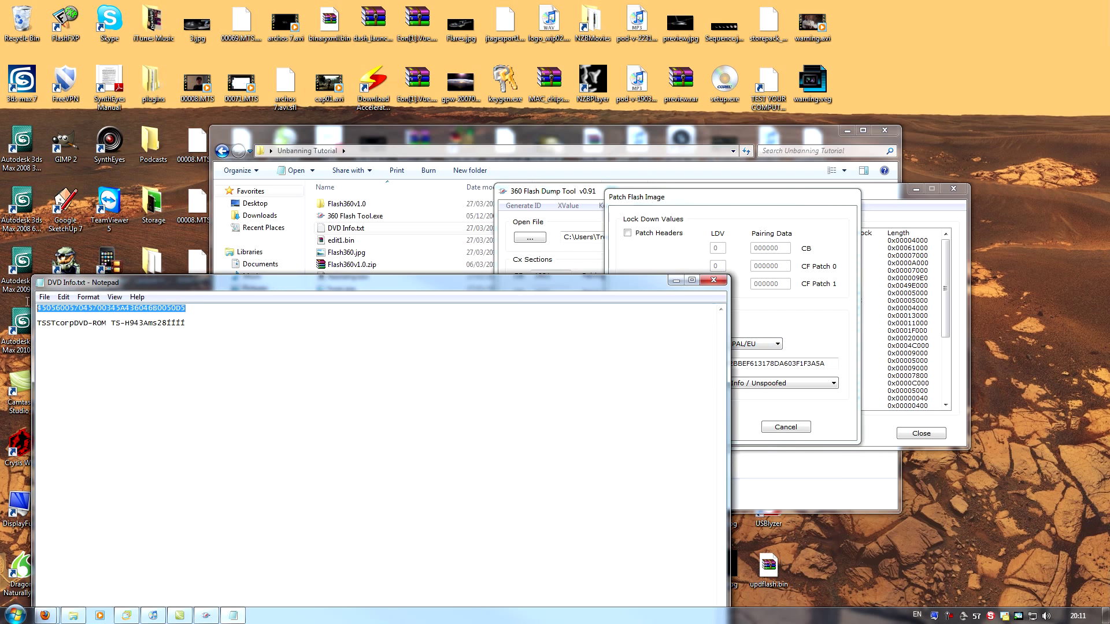
right_click(71, 305)
click(113, 347)
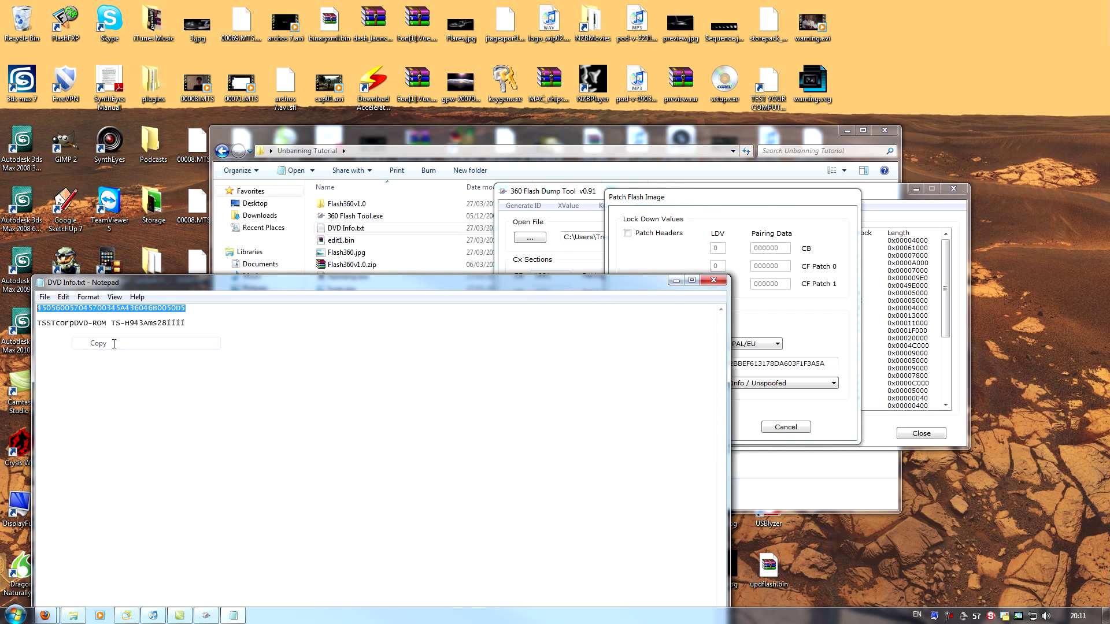
click(802, 362)
drag(832, 364, 693, 374)
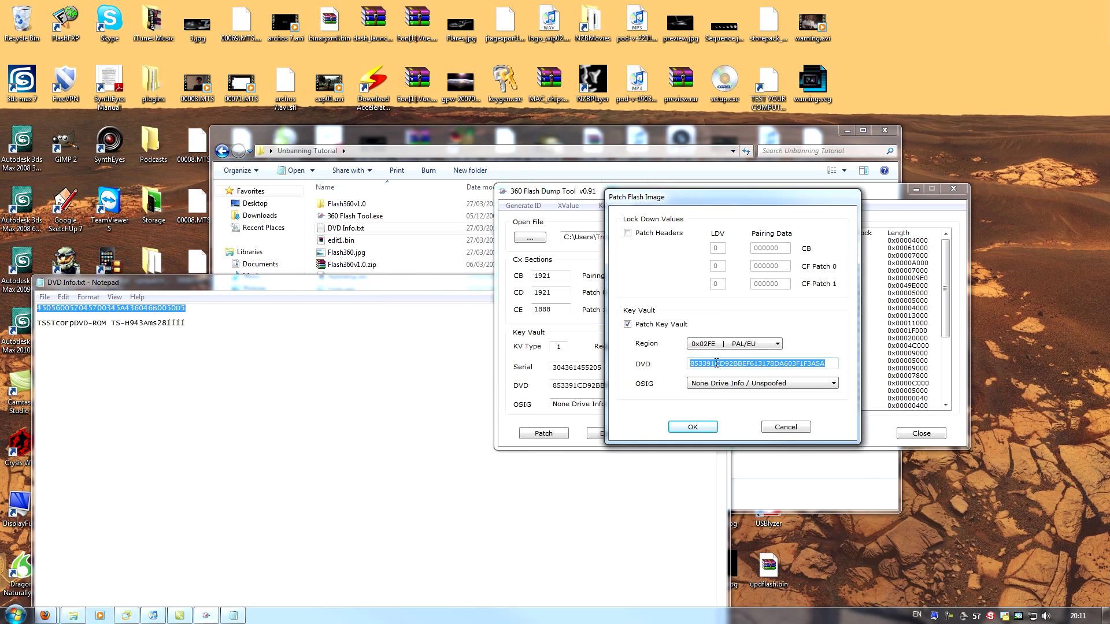
right_click(716, 363)
click(745, 411)
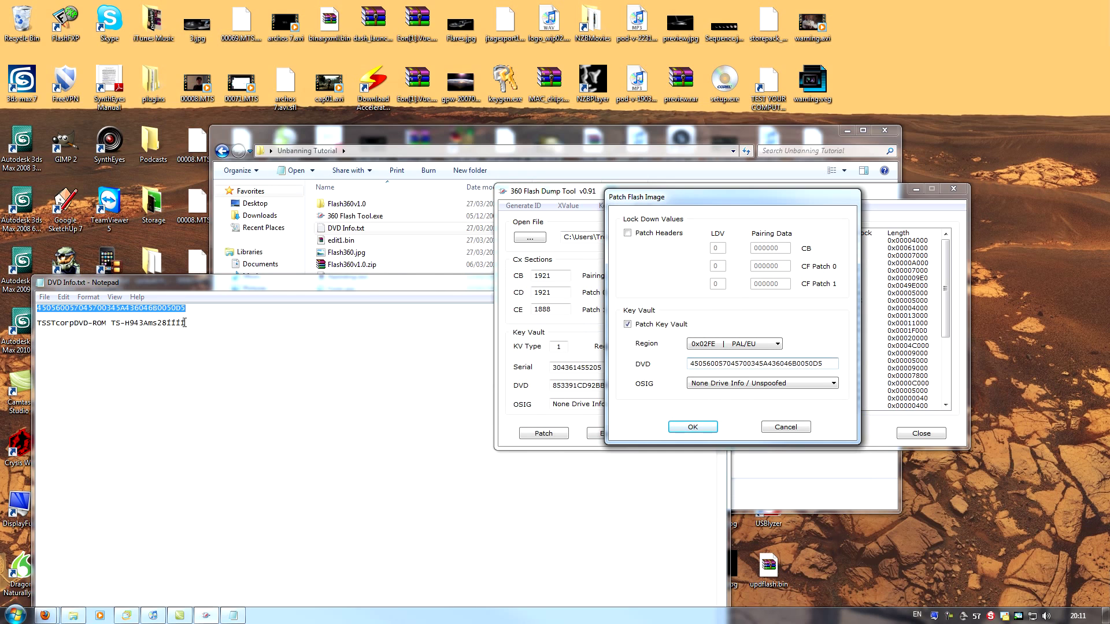
Set the drive OSIG to Toshiba/Samsung TS-H943A ms28, matching the notes.
drag(185, 322, 51, 317)
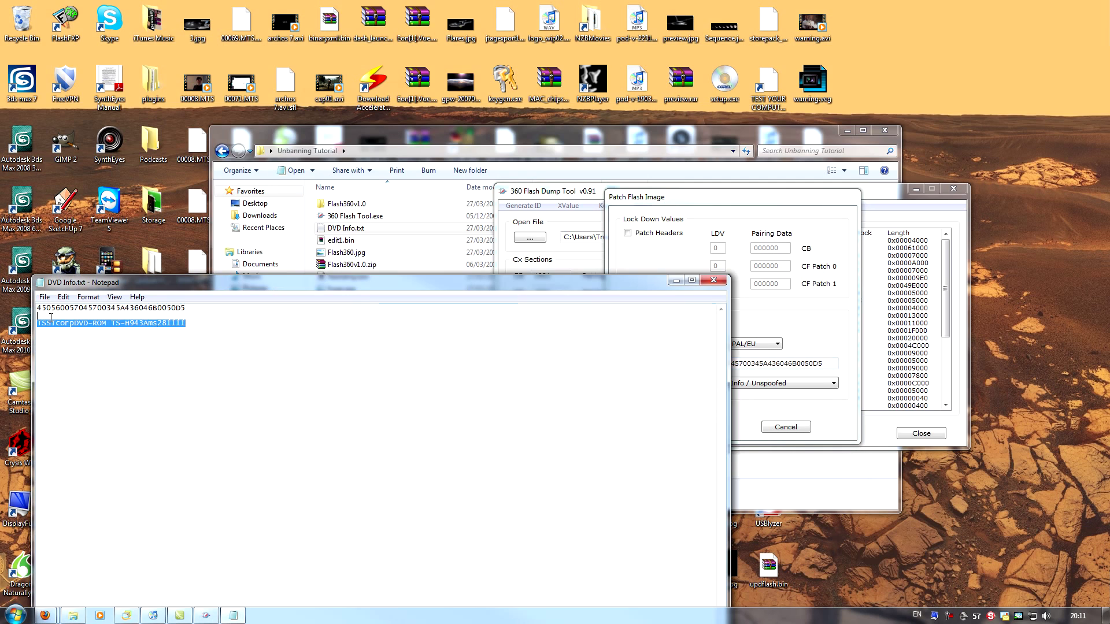
click(818, 408)
click(827, 384)
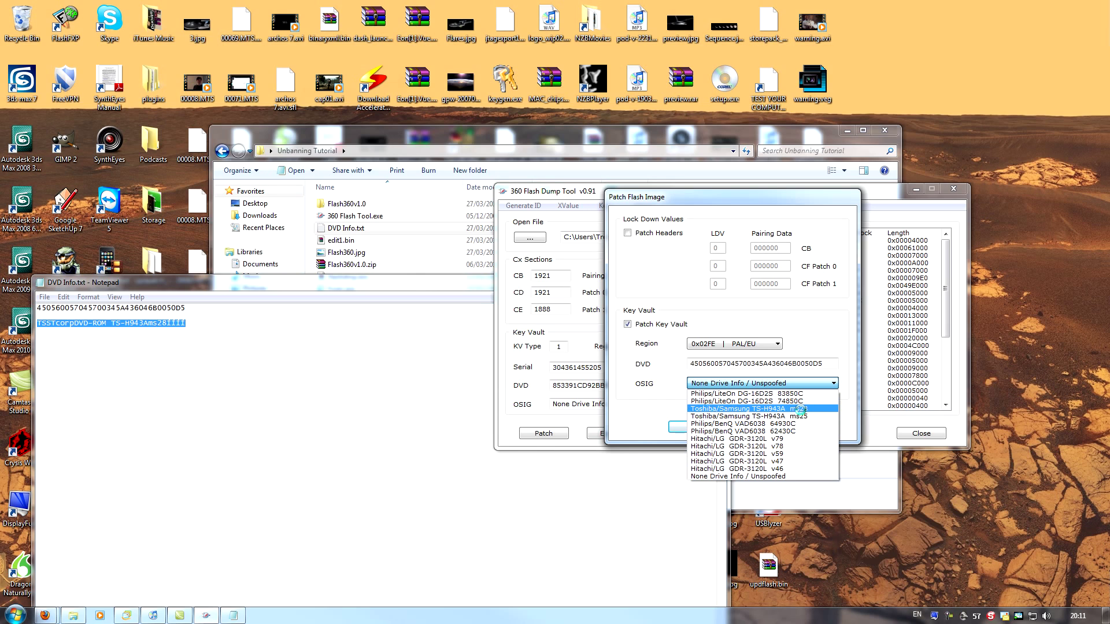
click(800, 409)
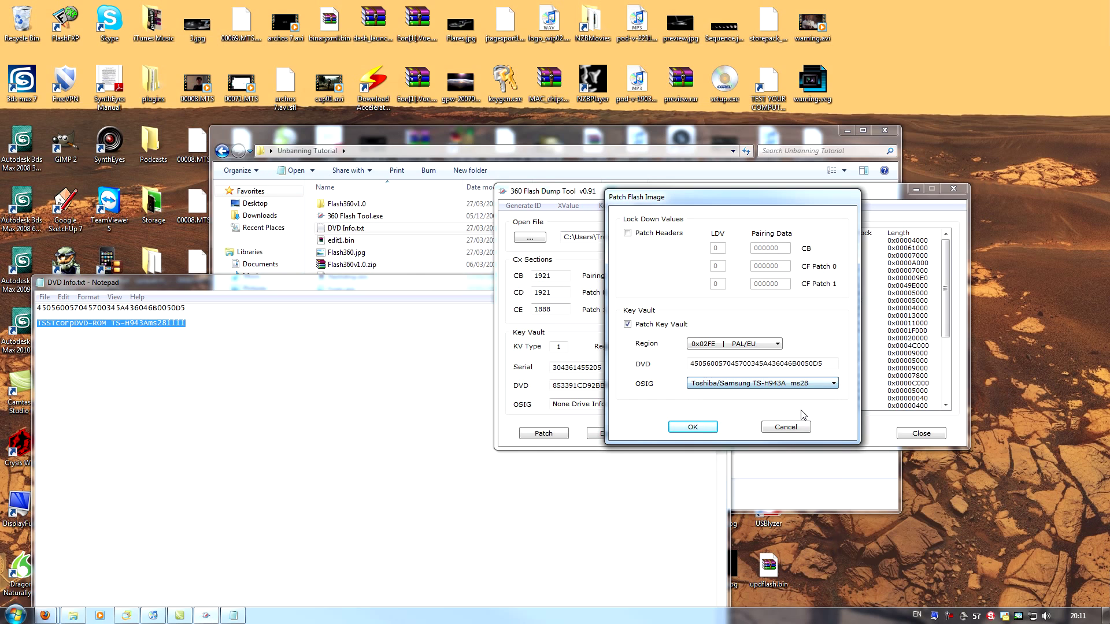
Apply the key vault patch and save the dump as updflash.bin.
click(694, 427)
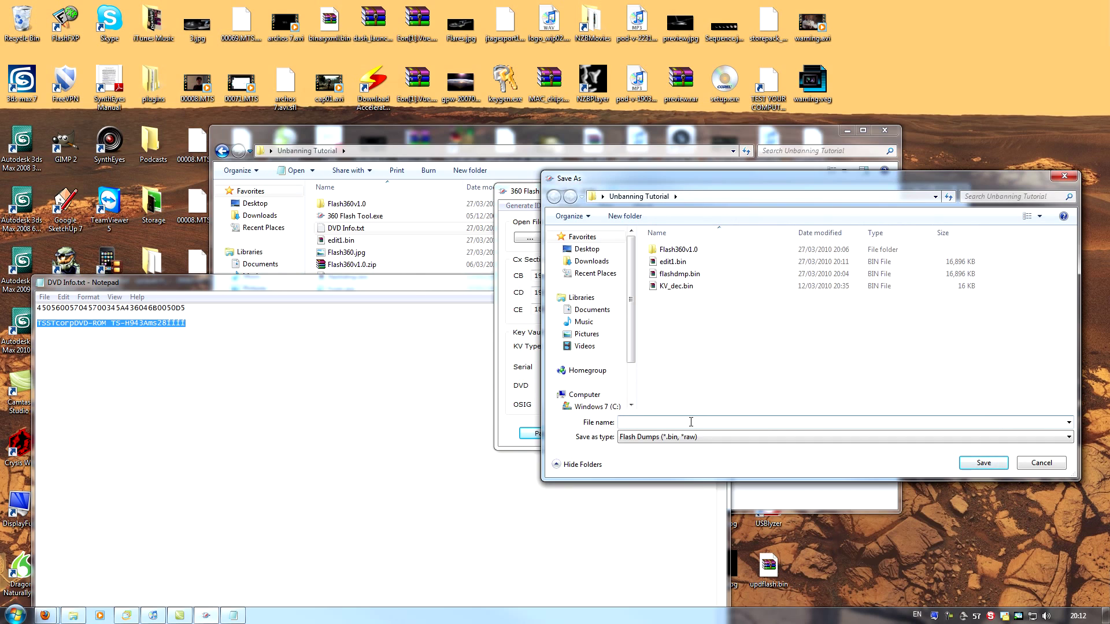
text(updflash.bin)
key(Return)
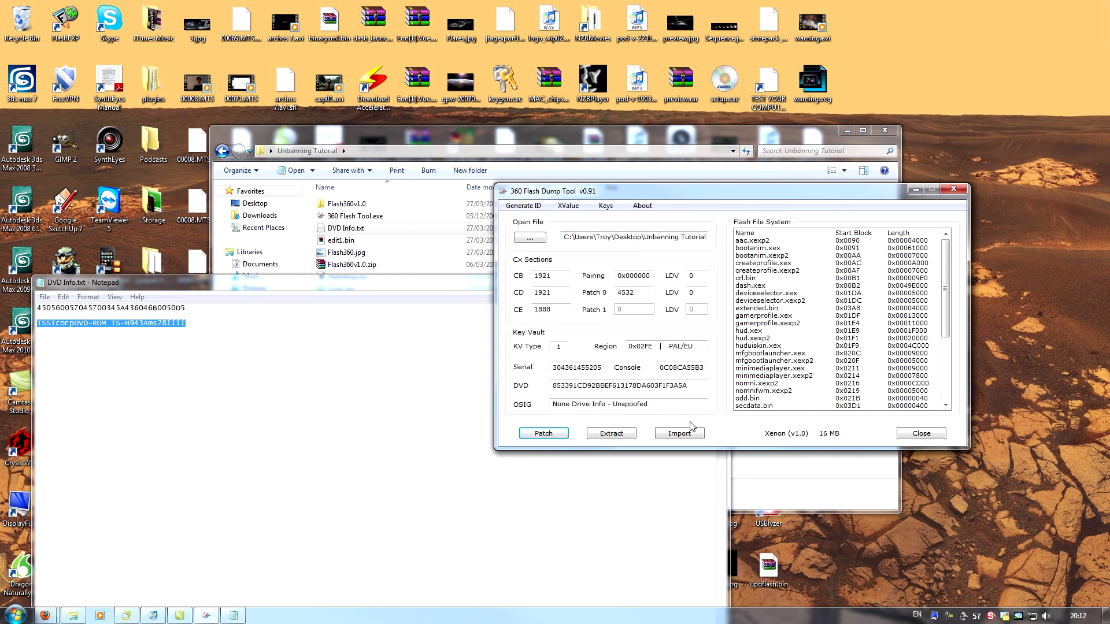
Close 360 Flash Dump Tool to return to the Unbanning Tutorial folder showing updflash.bin.
click(922, 433)
click(346, 325)
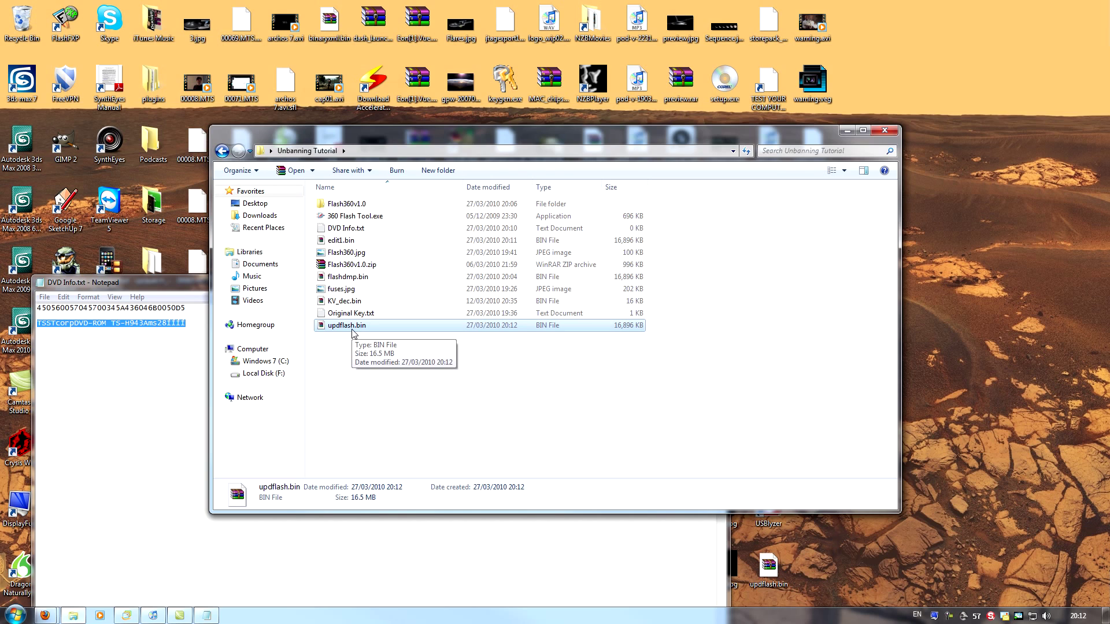
double_click(358, 254)
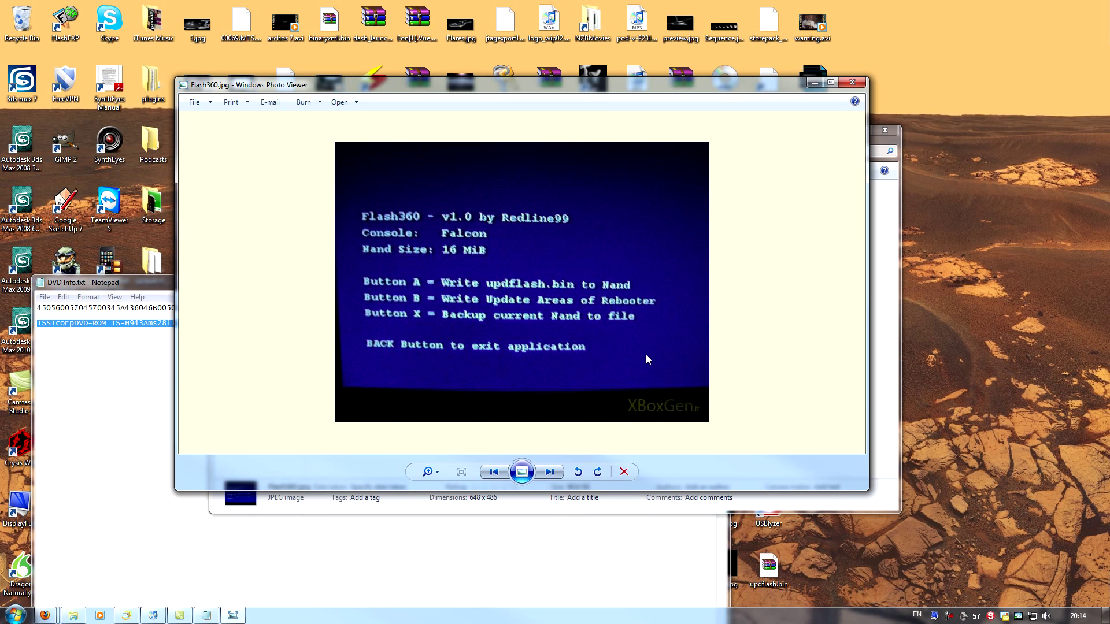
click(852, 81)
Close the DVD Info.txt Notepad window and the Unbanning Tutorial folder.
click(824, 288)
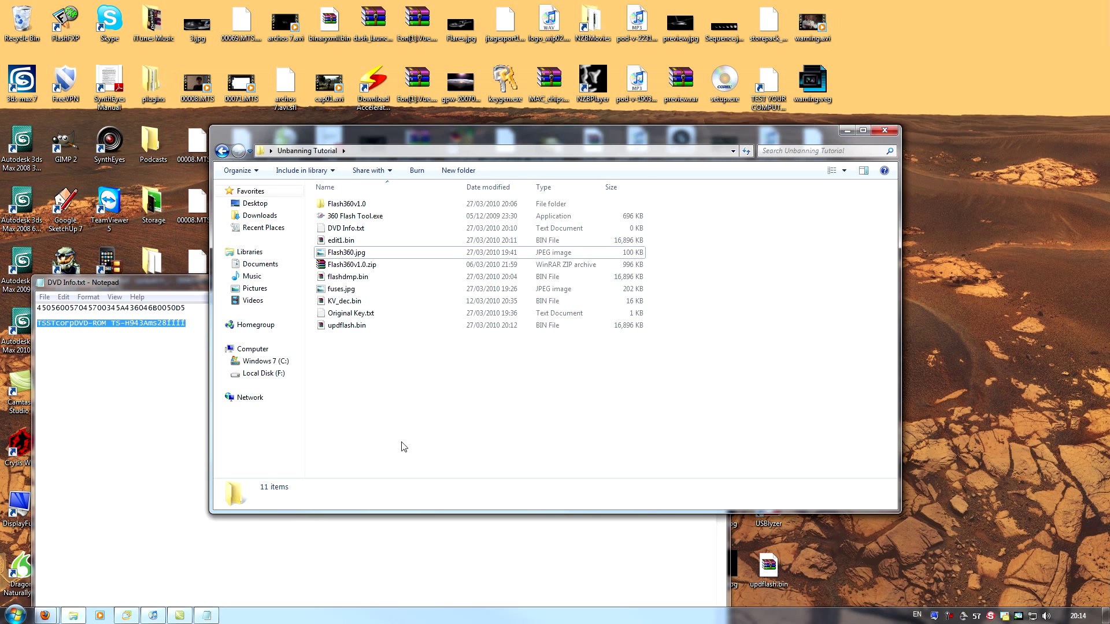
click(370, 555)
click(721, 282)
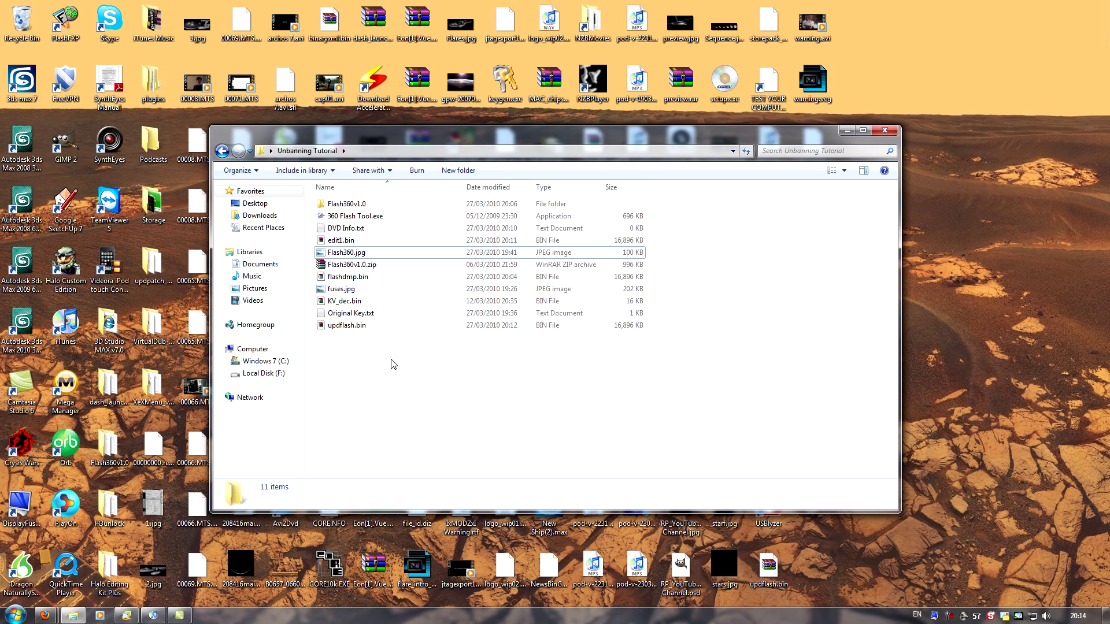
click(883, 133)
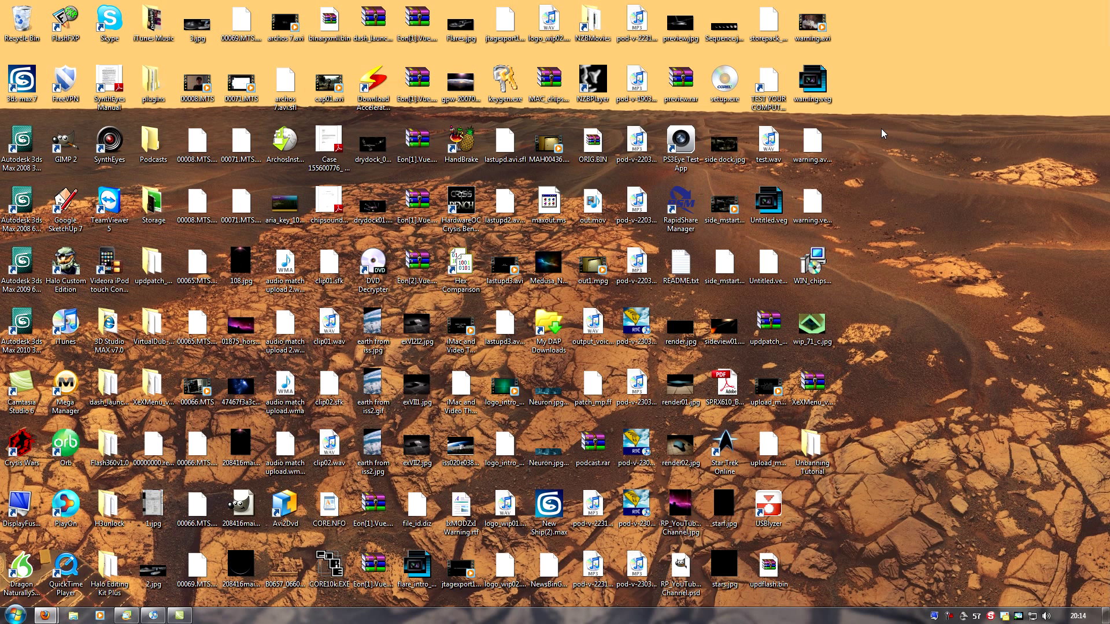